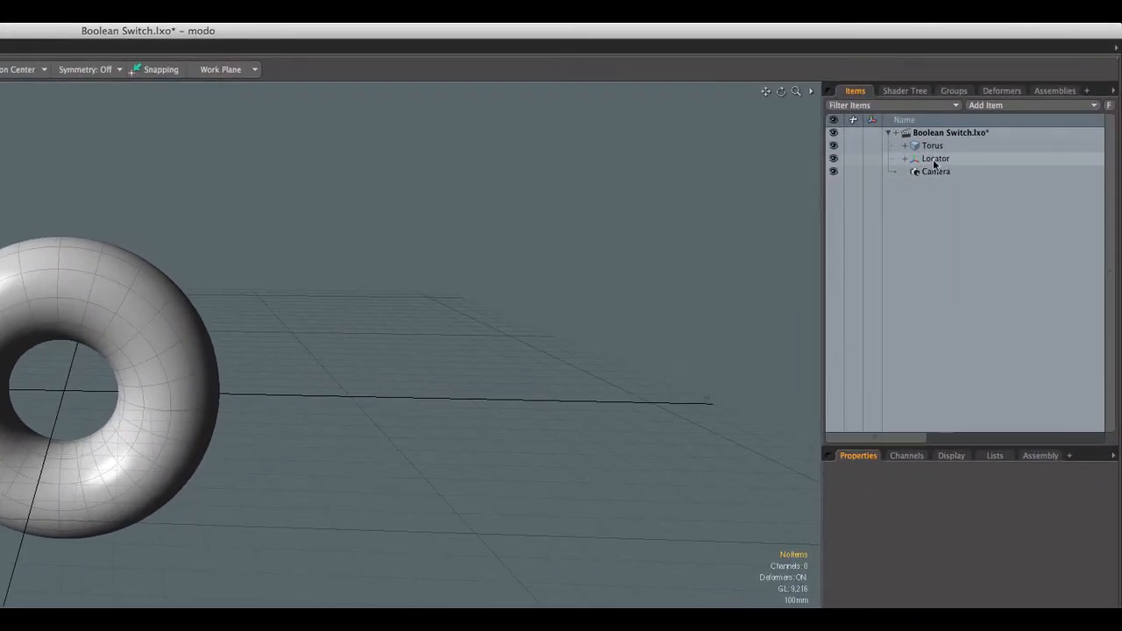
Create a Boolean user channel named Hide_Torus on the Locator item
left_click(933, 160)
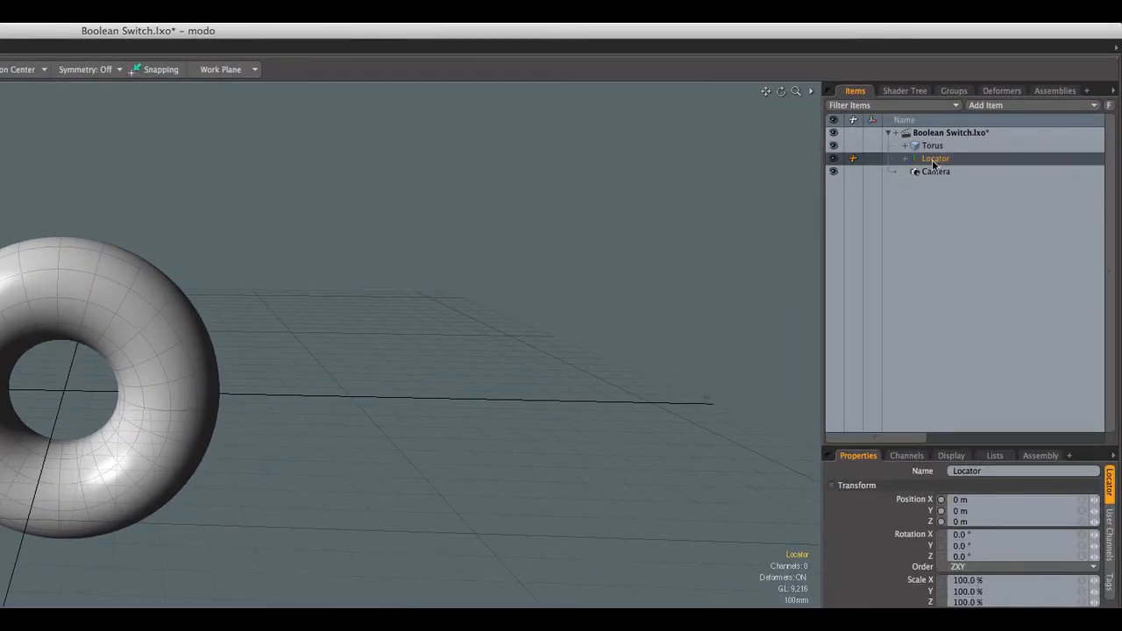
left_click(1110, 545)
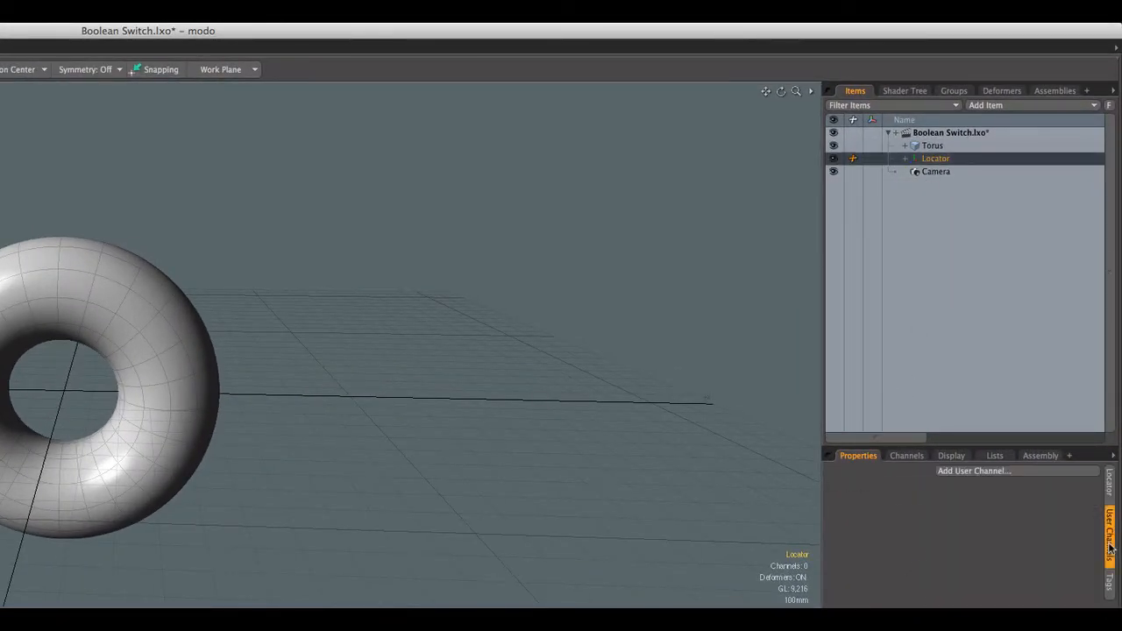
left_click(989, 473)
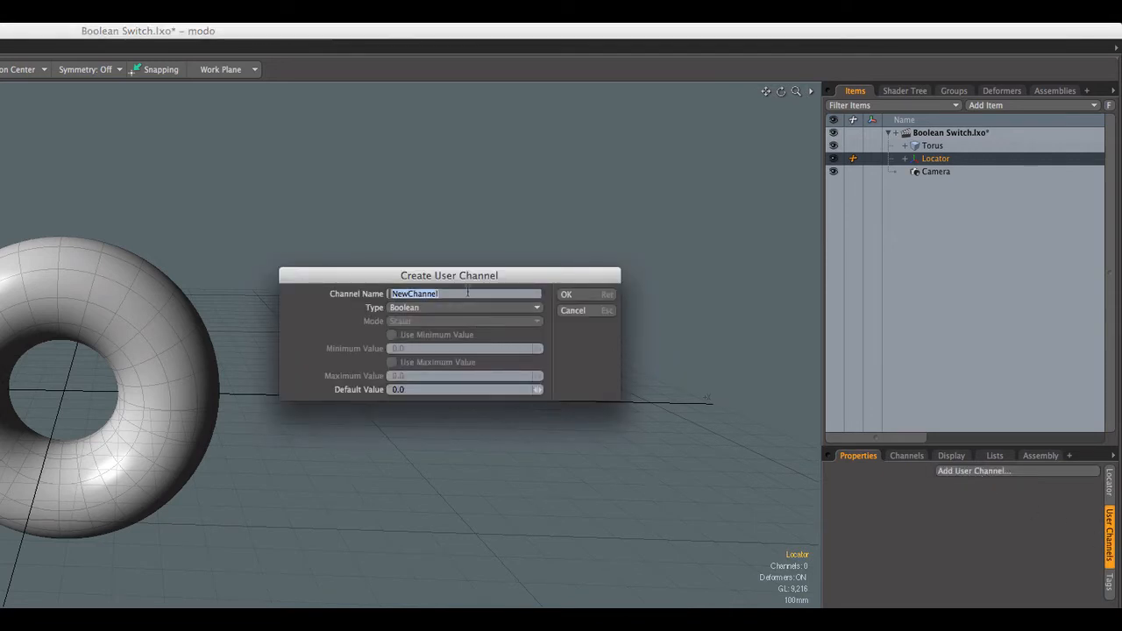
type("Hide_Torus")
left_click(439, 308)
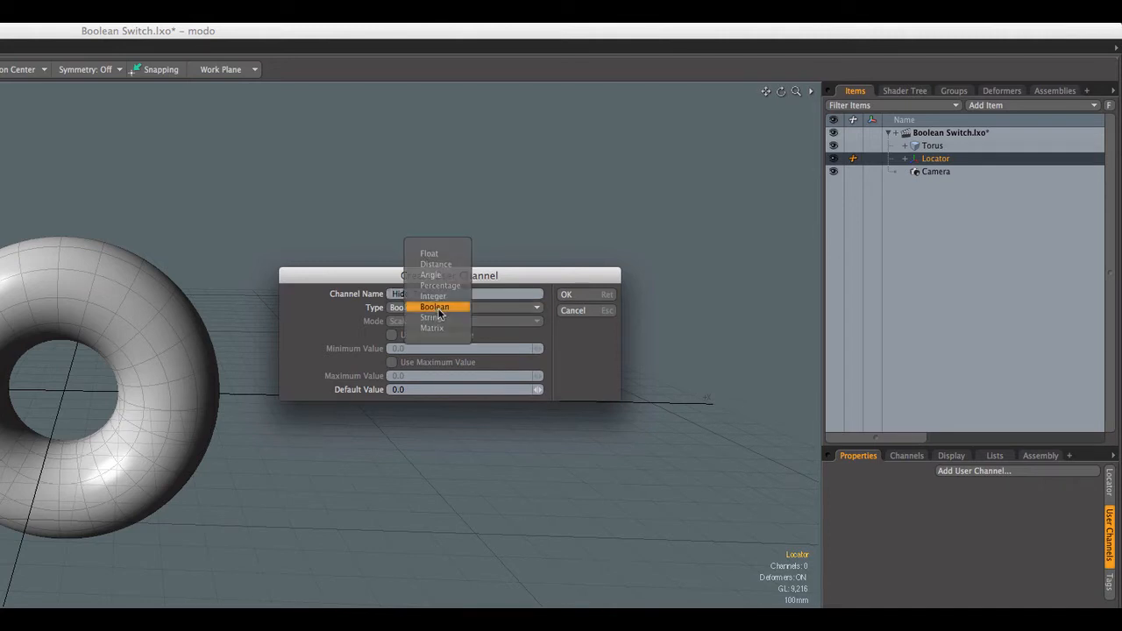
left_click(435, 308)
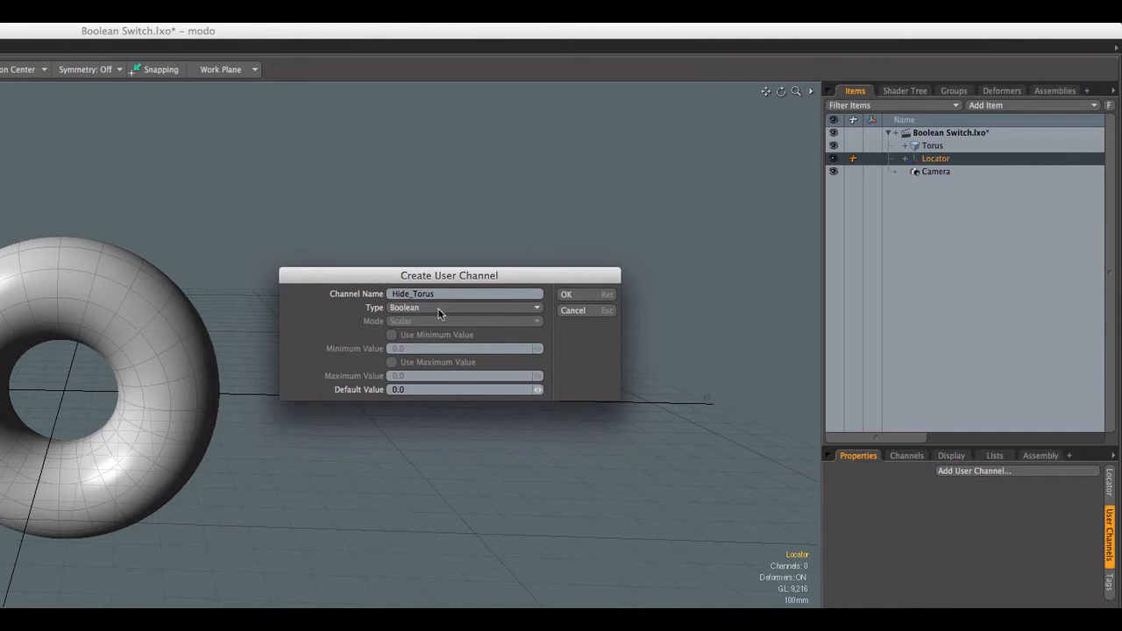
left_click(599, 296)
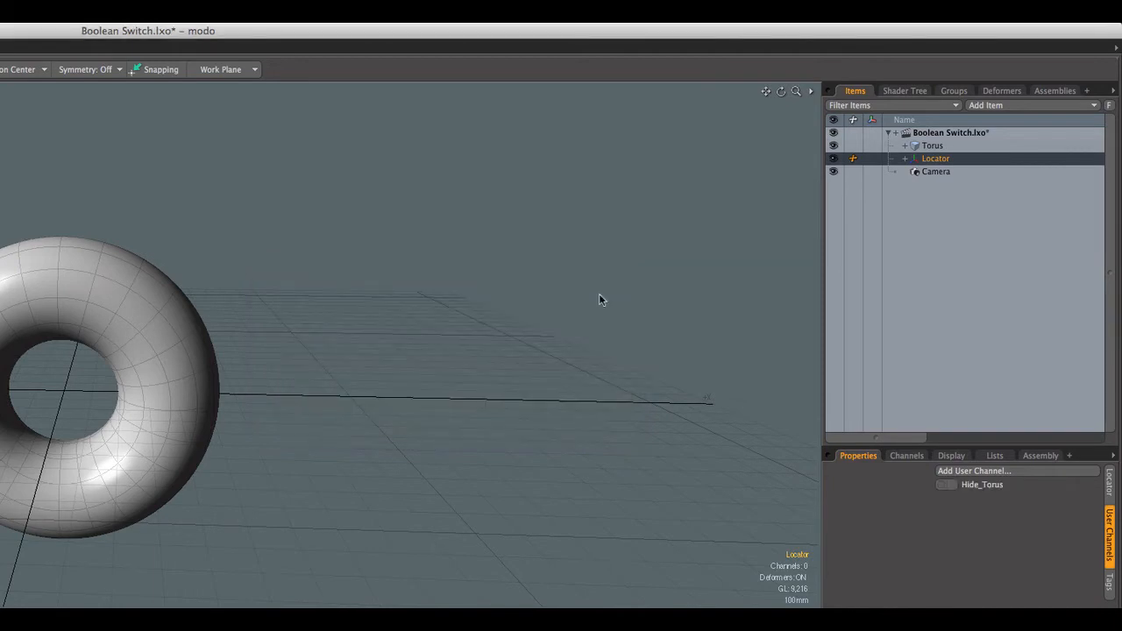
Add the Locator's Hide_Torus channel and the Torus's Visible channel to the schematic workspace as separate nodes
left_click(909, 456)
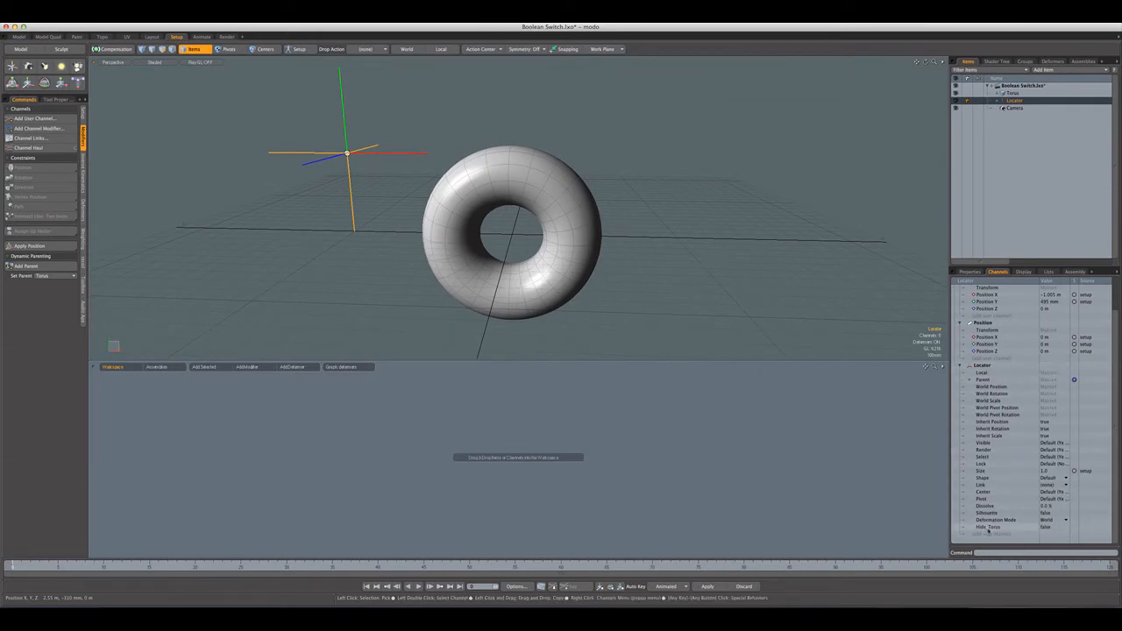
left_click(990, 528)
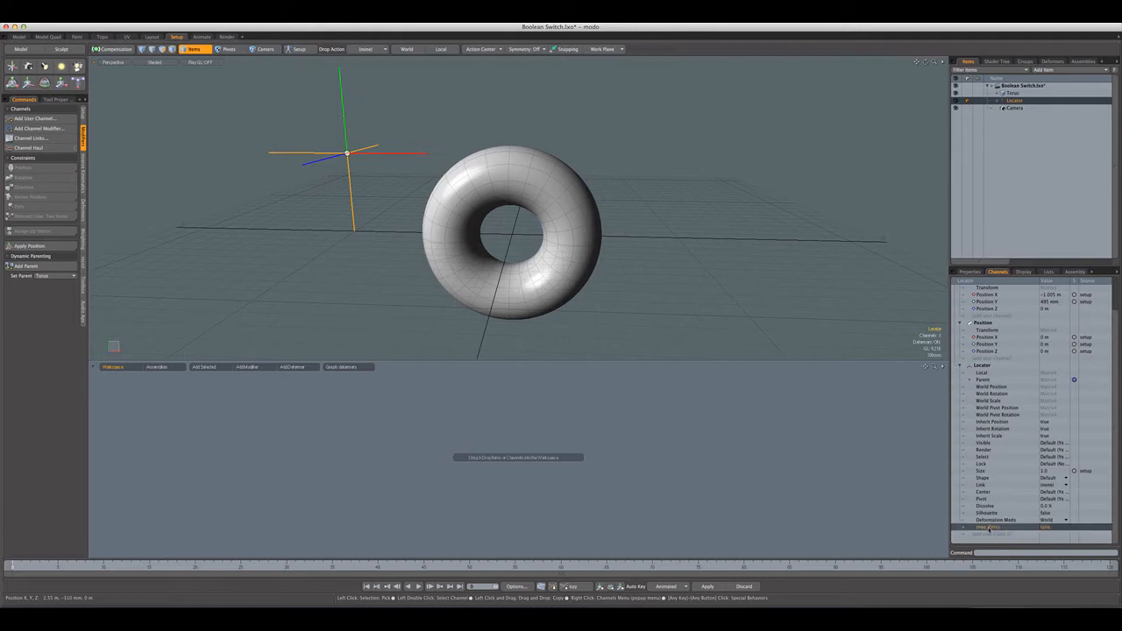
left_click_drag(990, 527, 340, 415)
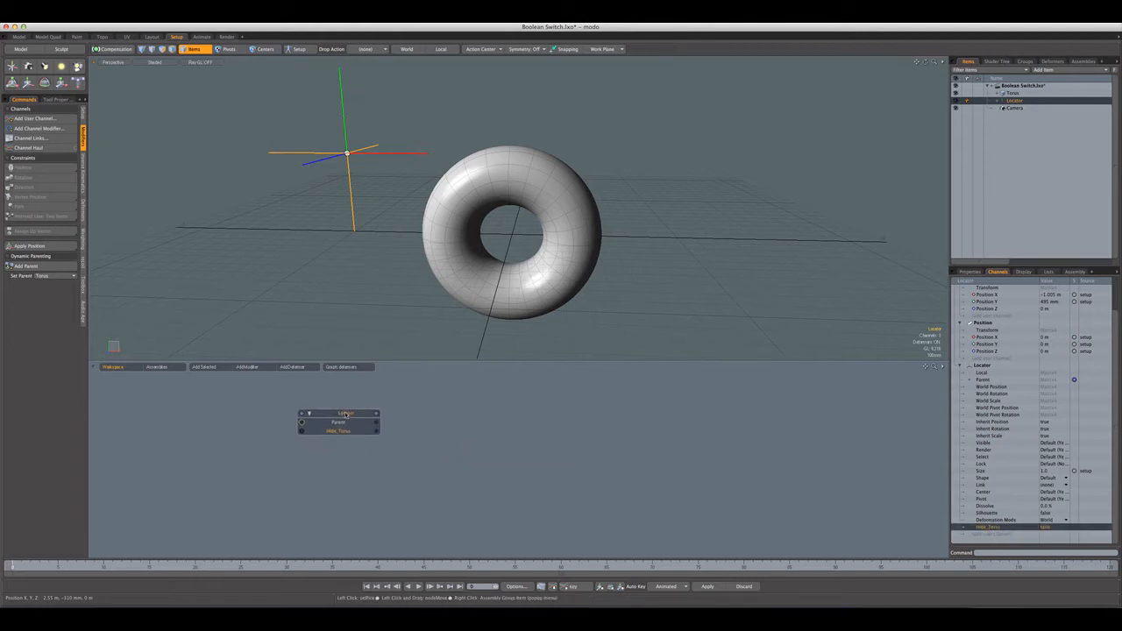
left_click(1014, 93)
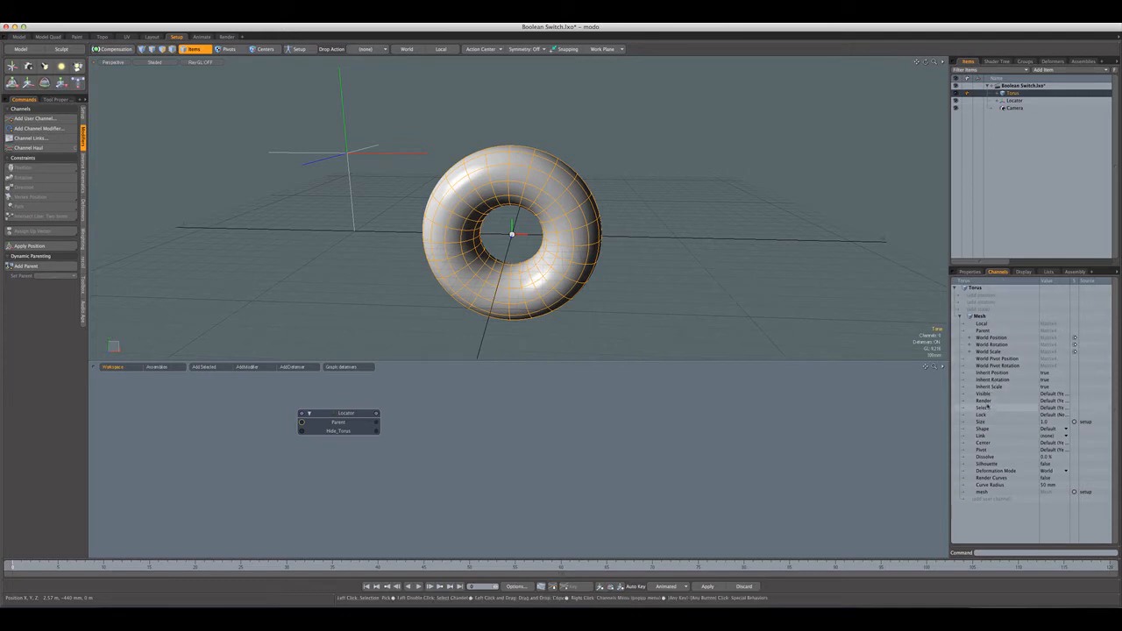
left_click(986, 396)
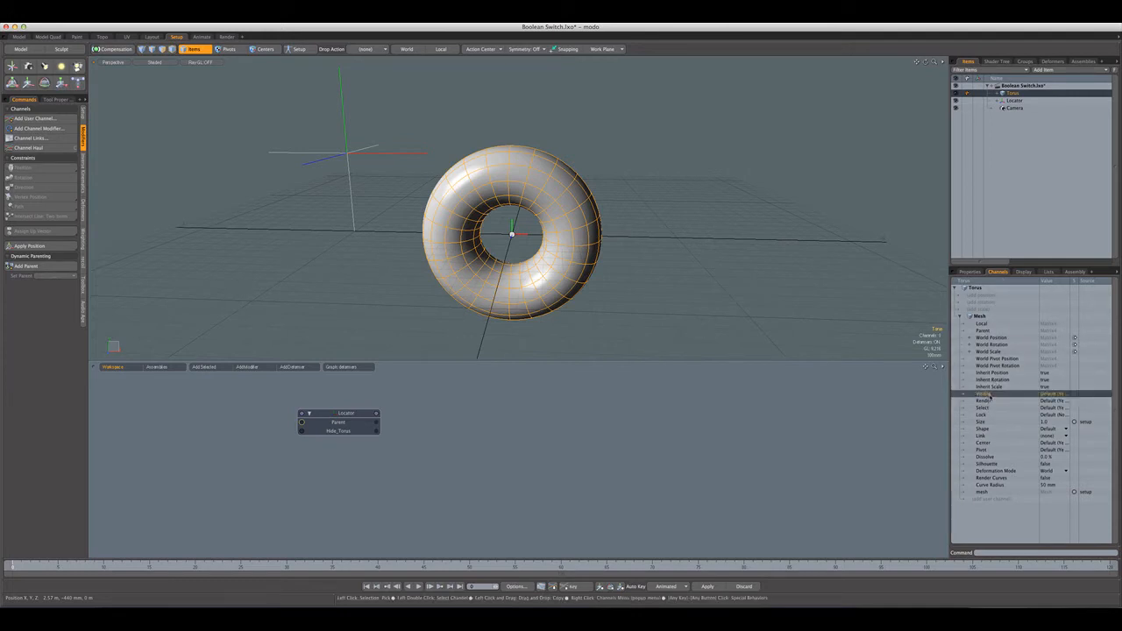
left_click_drag(988, 397, 578, 400)
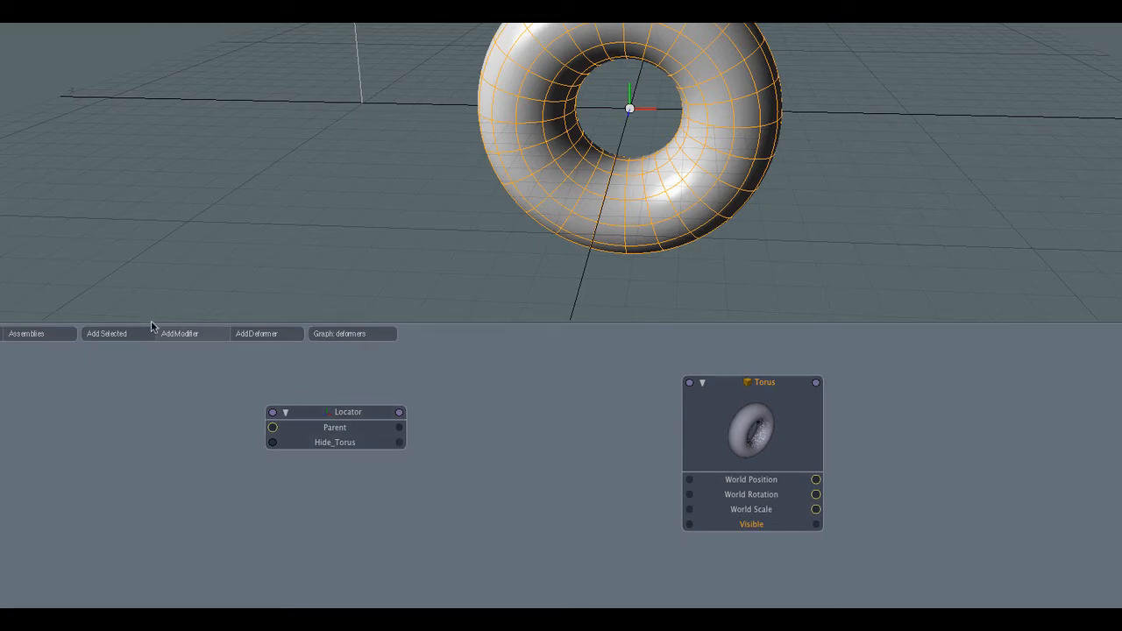
Place a Channel Relationship modifier between the two nodes, linking Hide_Torus to its Input and its Output to the torus's Visible channel
left_click(189, 339)
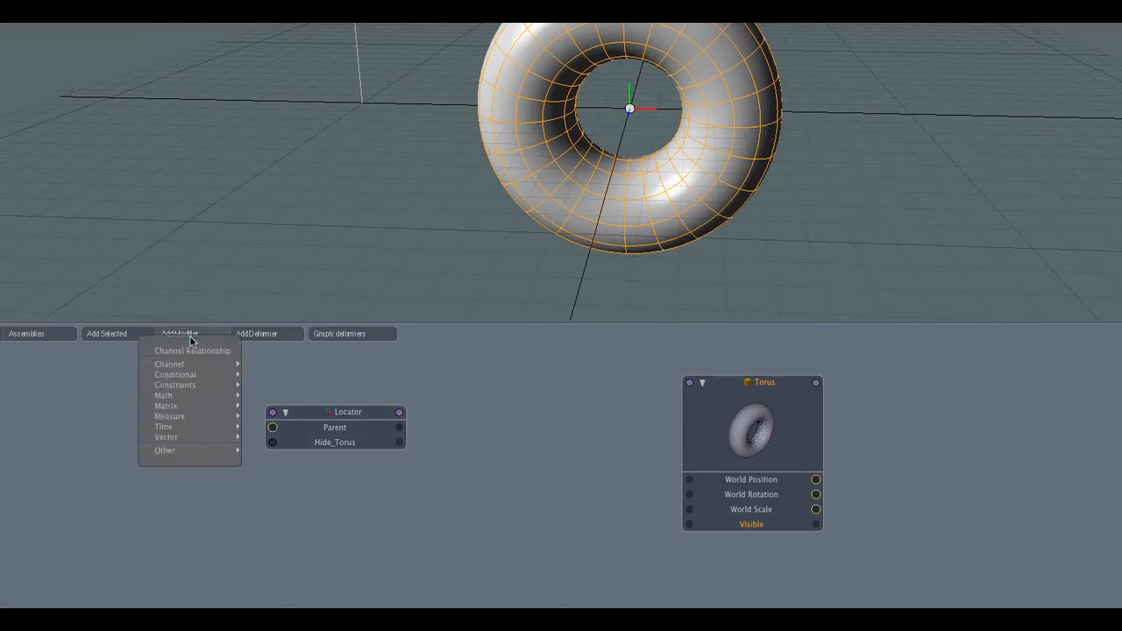
mouse_move(196, 366)
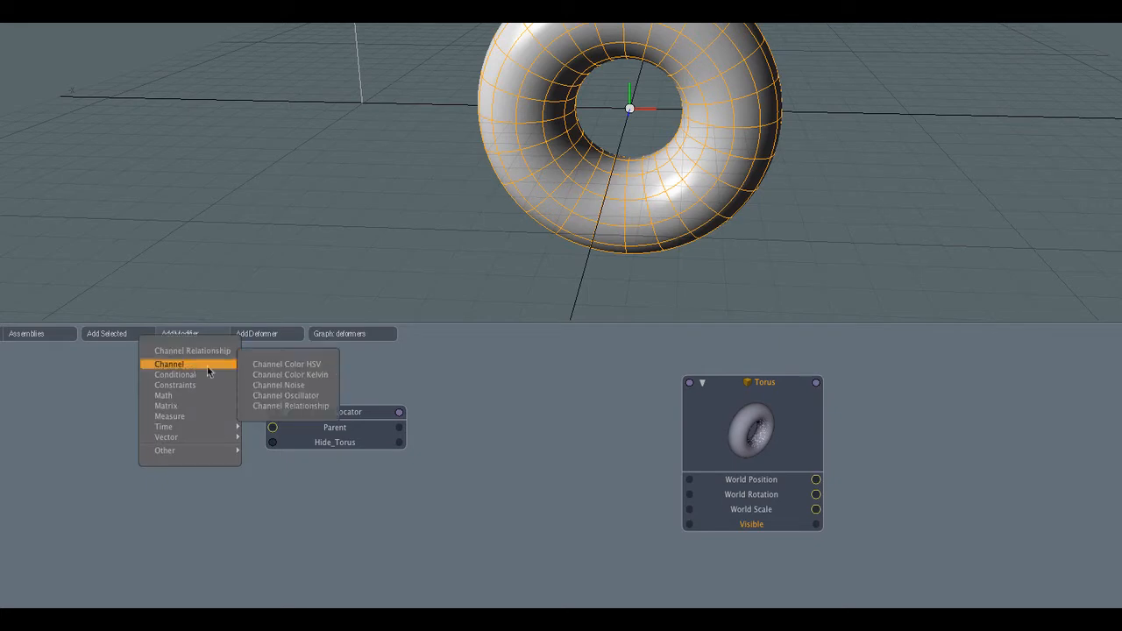
left_click(290, 408)
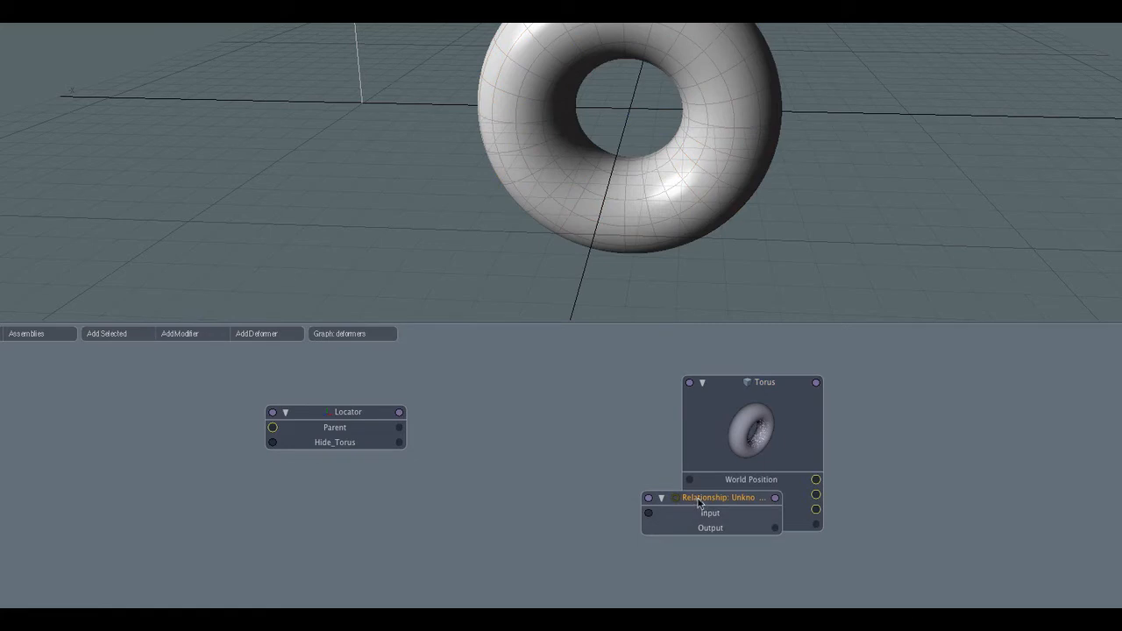
left_click_drag(699, 502, 528, 439)
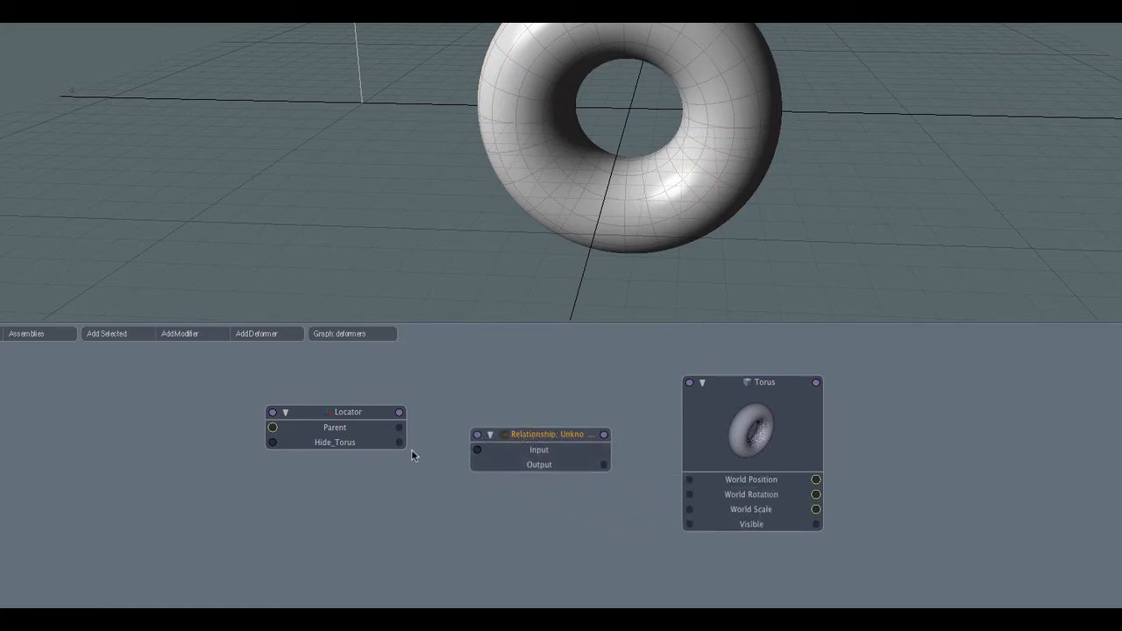
left_click_drag(400, 442, 479, 455)
left_click_drag(603, 464, 689, 526)
Key the relationship so that Hide Torus switched on drives the torus's Visible value to 3, and check both keys
left_click(550, 406)
left_click(541, 438)
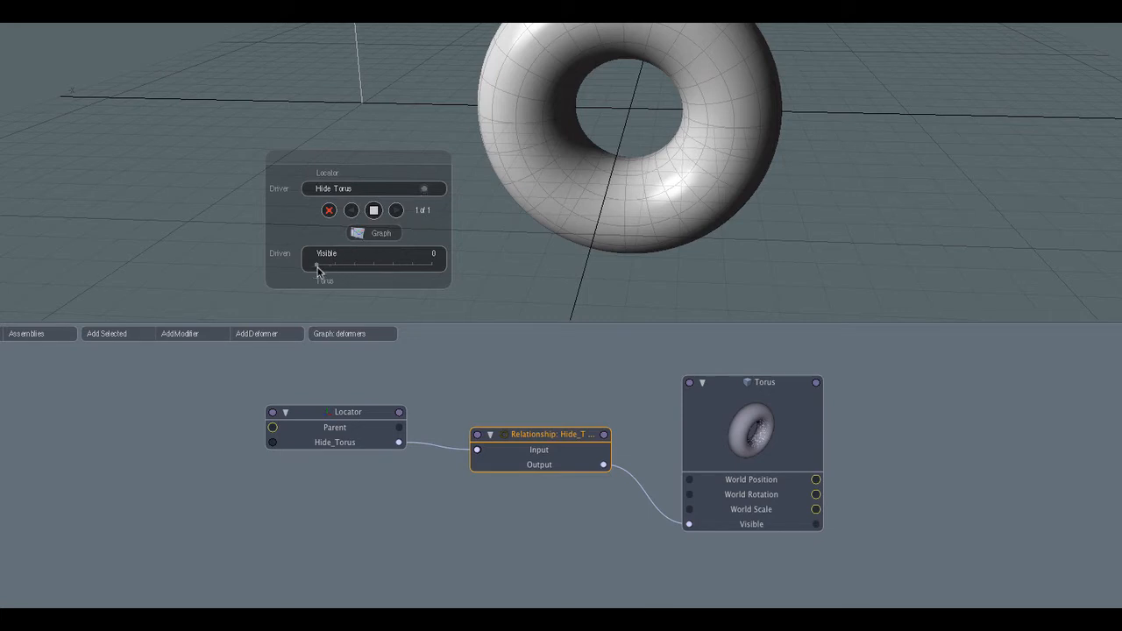
left_click_drag(317, 264, 392, 264)
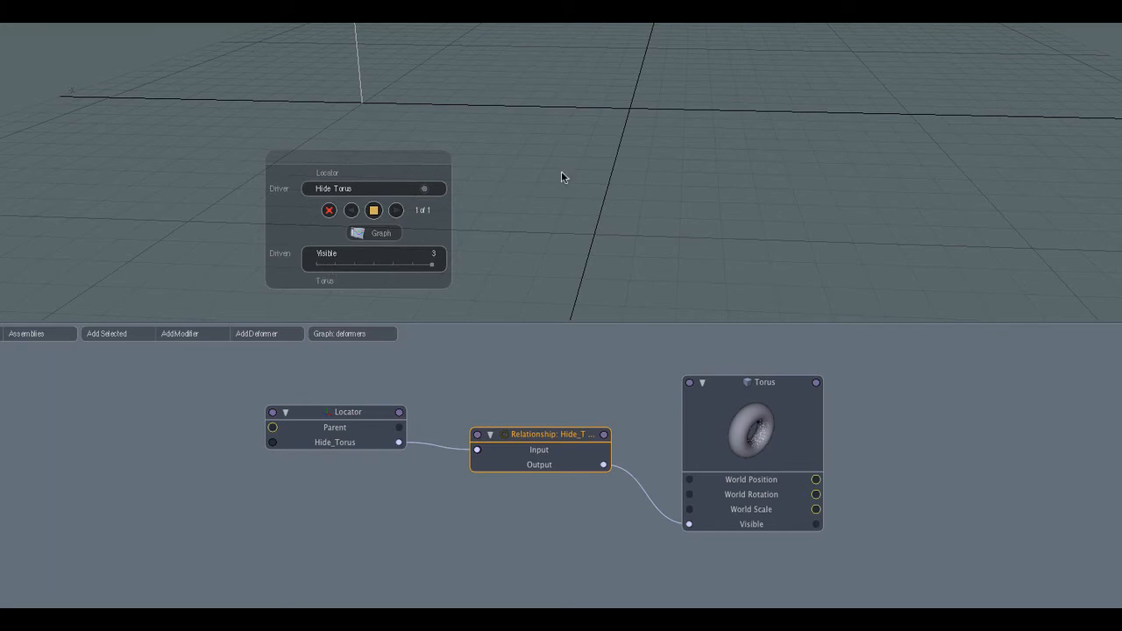
left_click(373, 211)
left_click(352, 210)
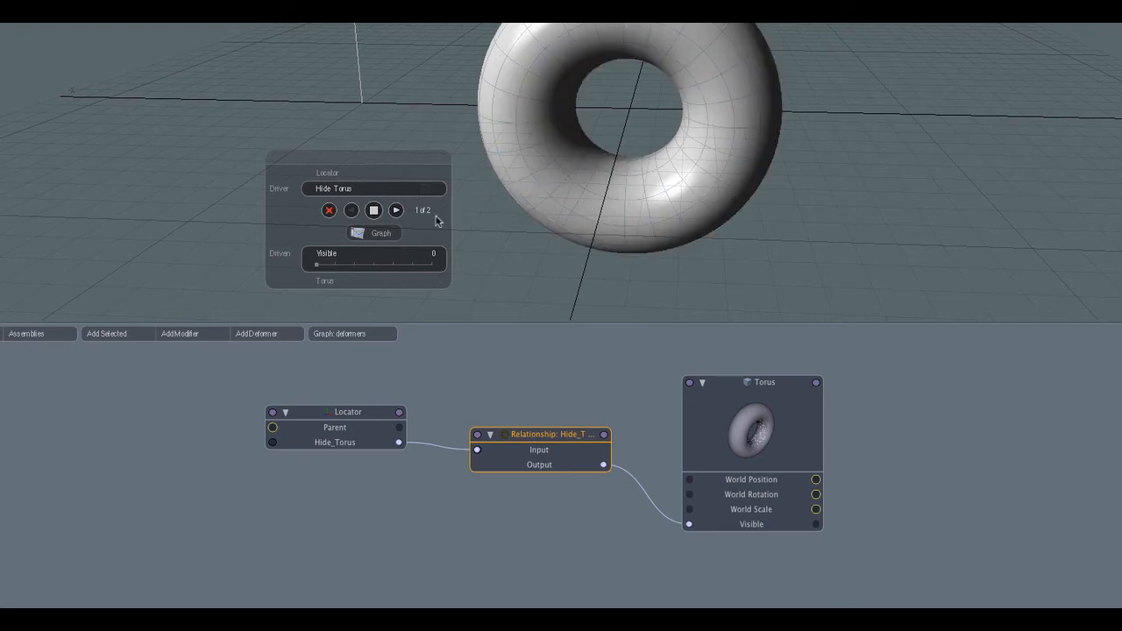
left_click(397, 211)
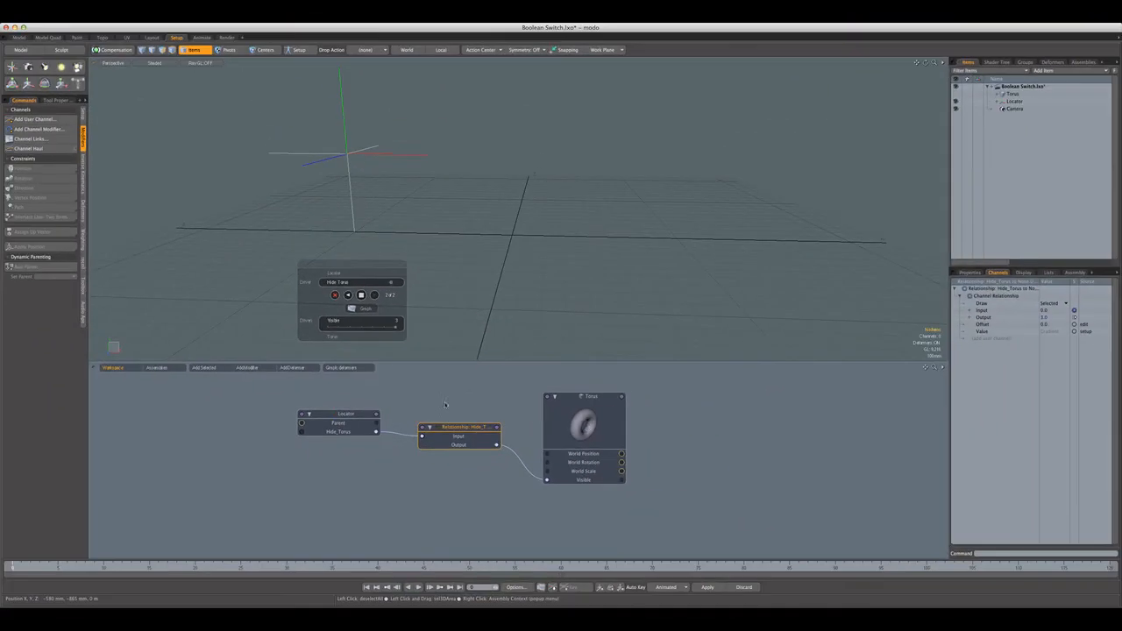
left_click(445, 404)
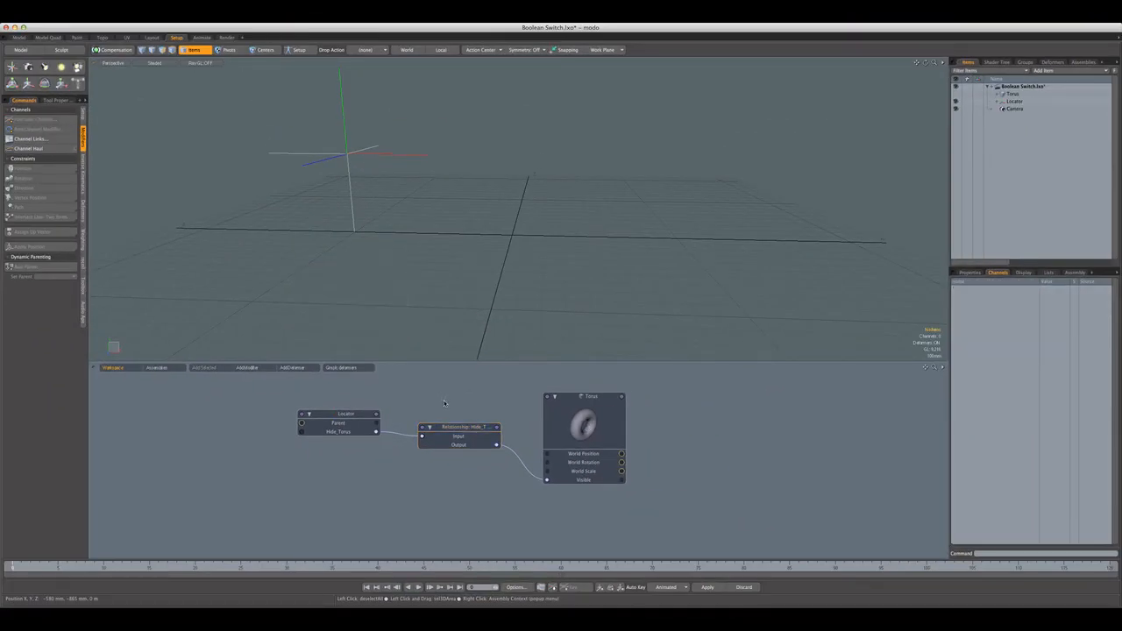
Assign the item.channelHaul command to the Locator so that selecting it activates Channel Haul
left_click(348, 156)
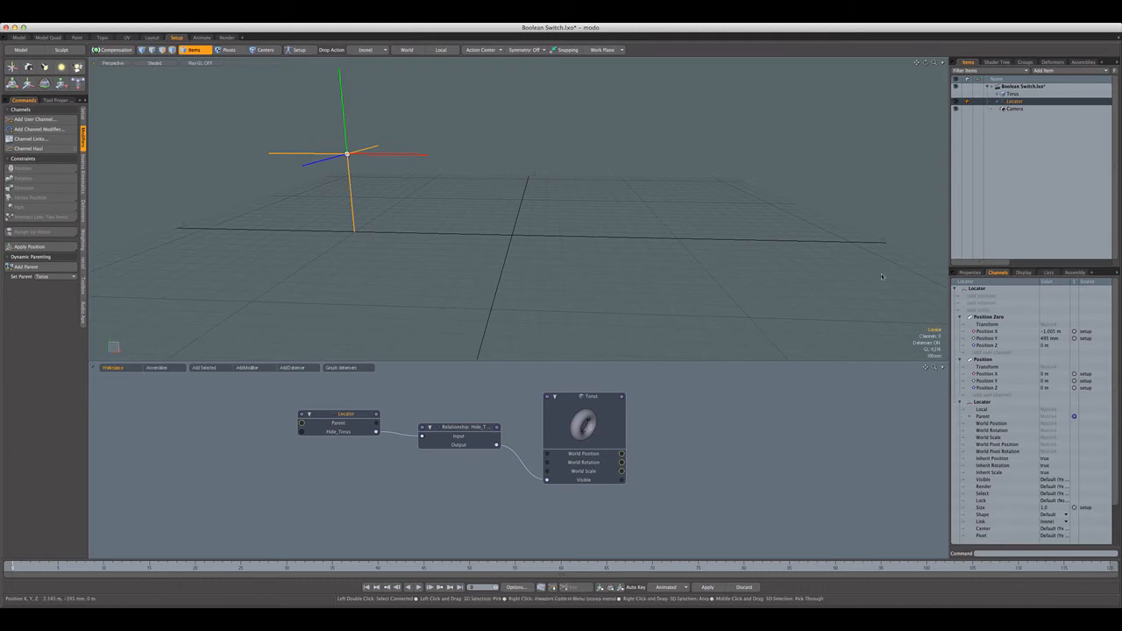
left_click(1073, 273)
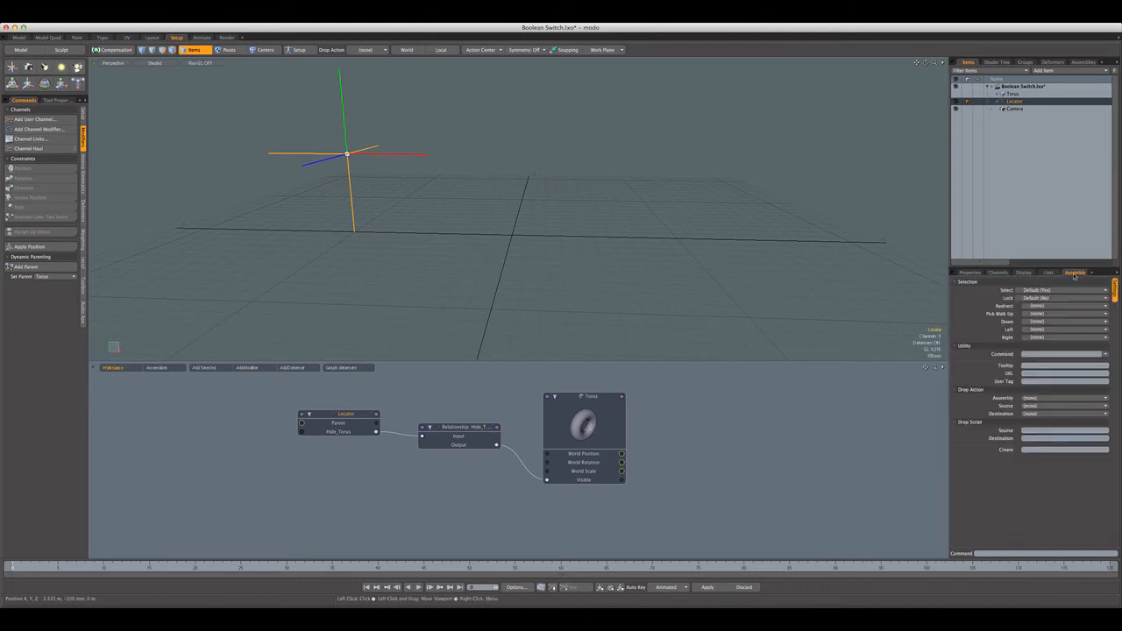
left_click(1105, 354)
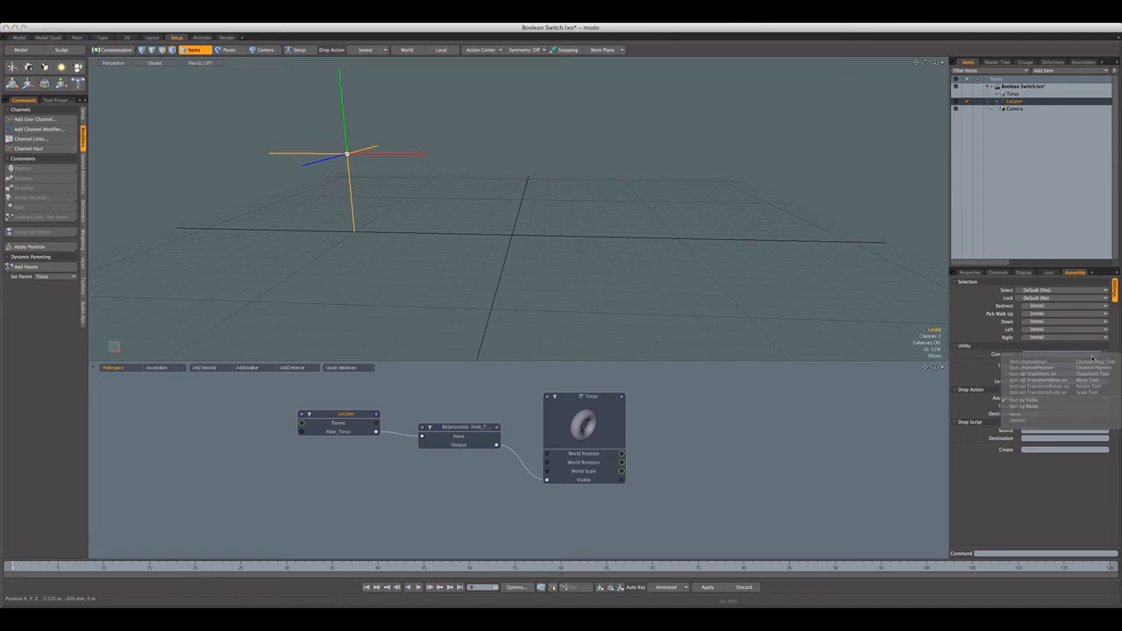
left_click(1040, 364)
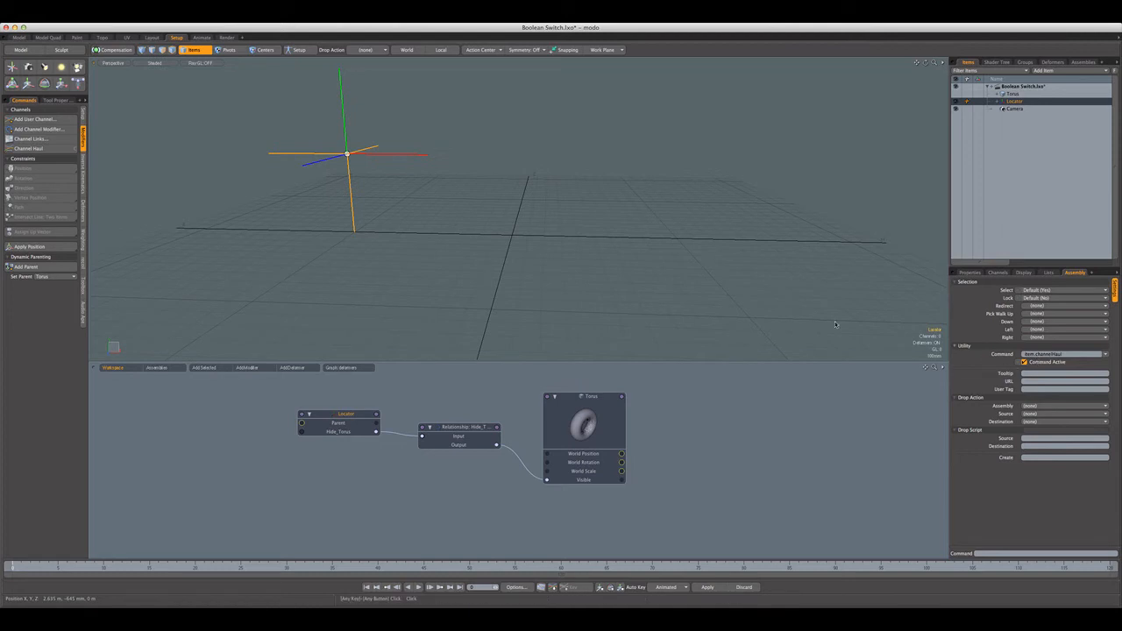
Reselect the Locator in the viewport and toggle Hide Torus repeatedly to test the switch, leaving the torus shown
left_click(389, 189)
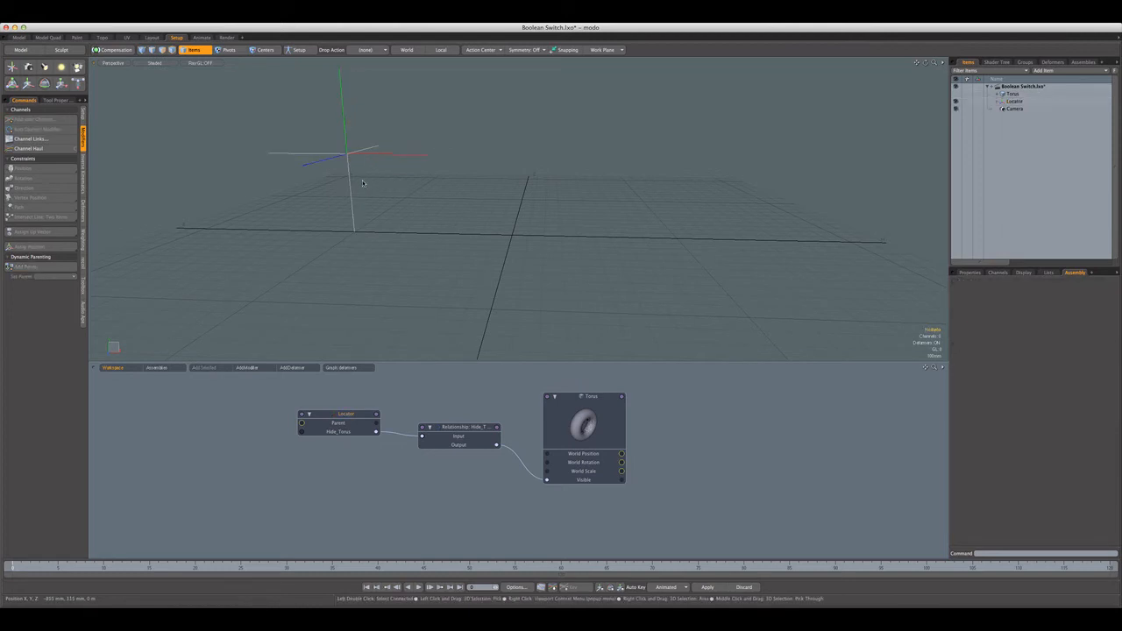
left_click(348, 156)
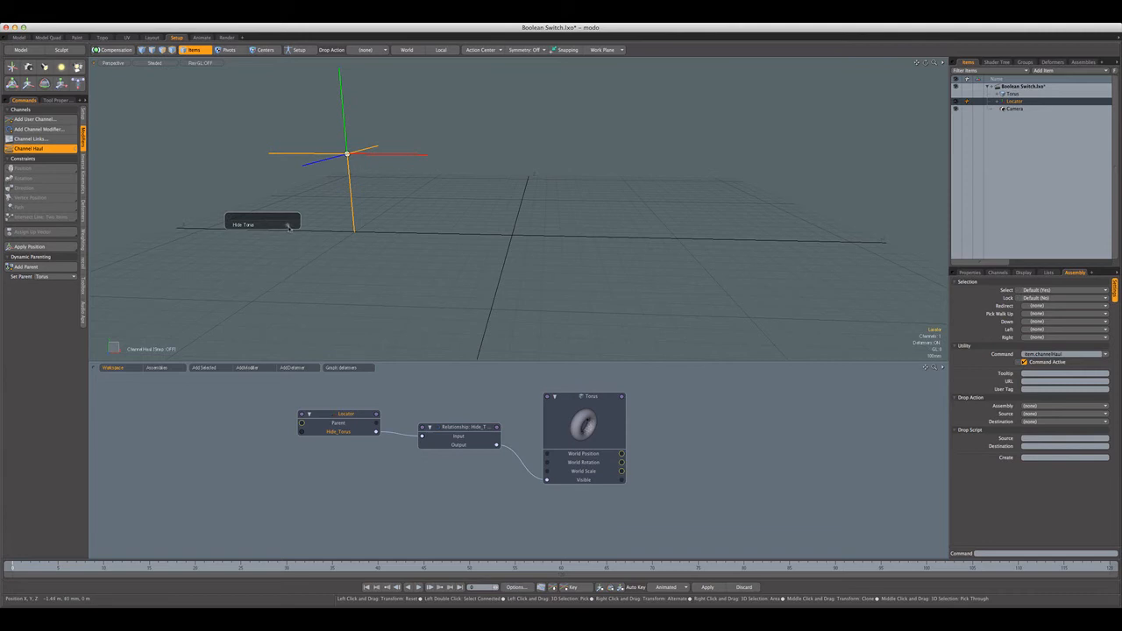
left_click(289, 226)
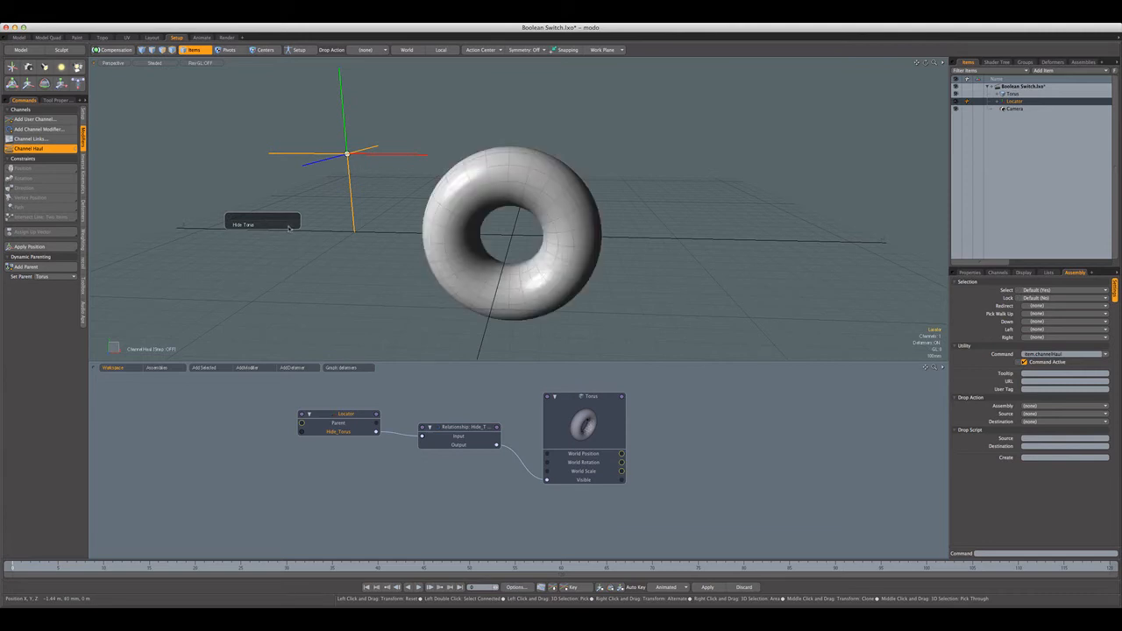
left_click(288, 226)
left_click(288, 227)
left_click(289, 226)
left_click(289, 226)
key("space")
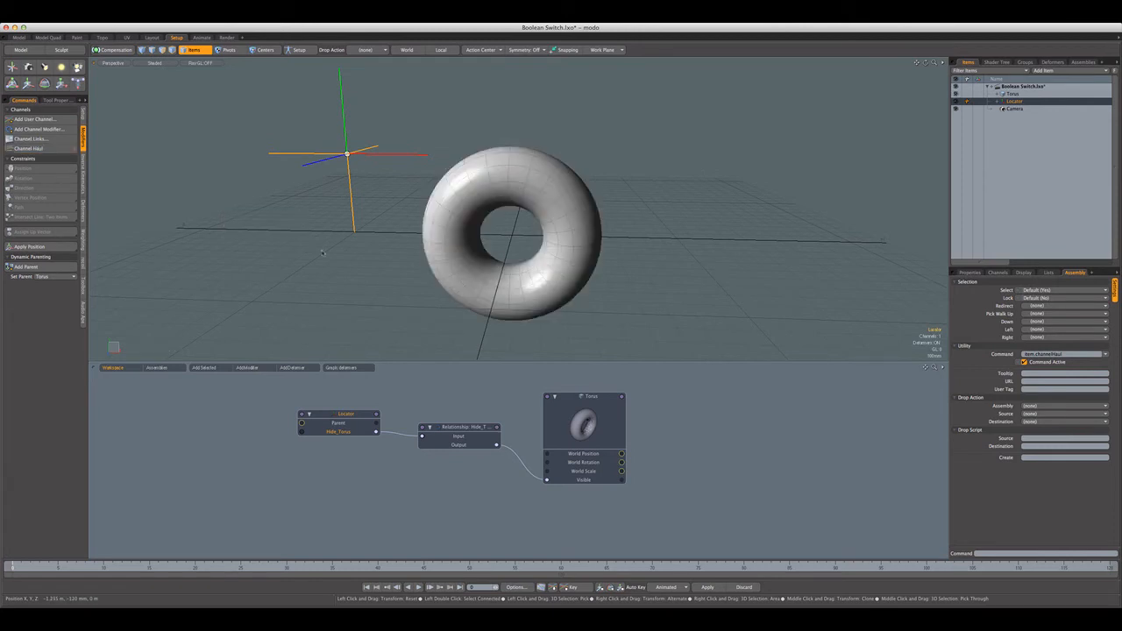
Reactivate Channel Haul by deselecting and selecting the Locator, and retest the Hide Torus switch before dropping the tool
left_click(326, 238)
left_click(352, 216)
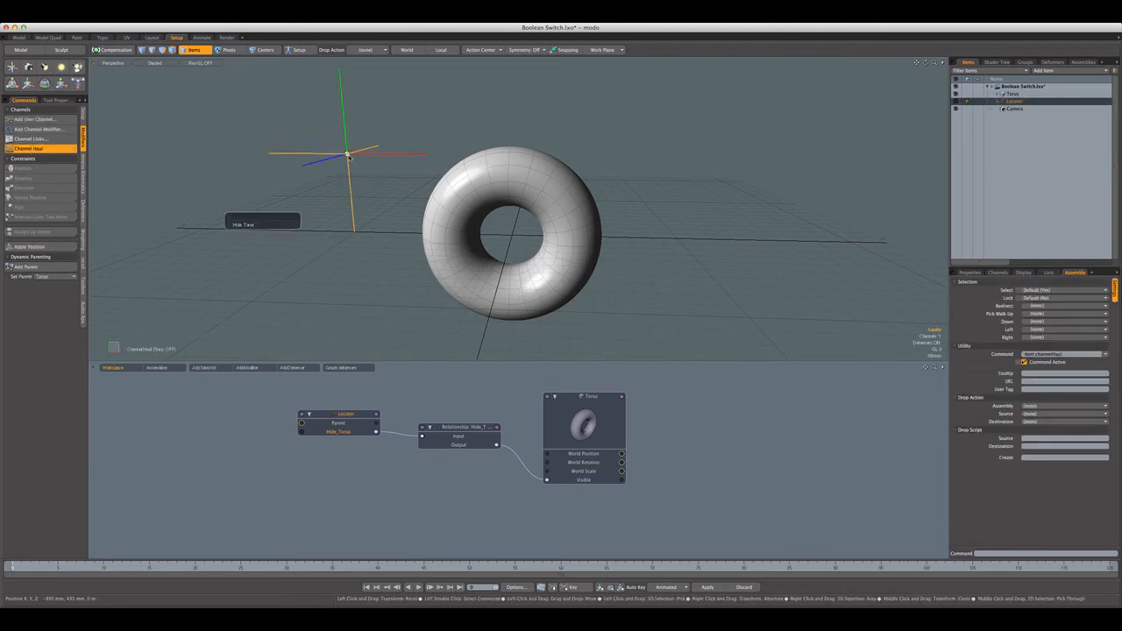
left_click(288, 227)
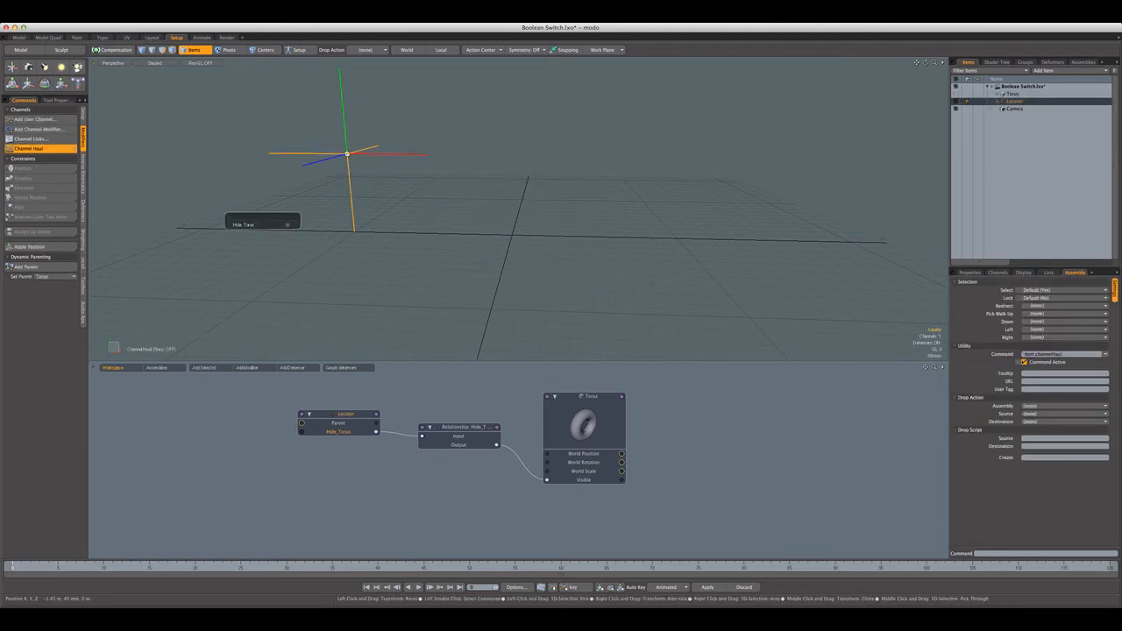
left_click(287, 225)
left_click(287, 225)
left_click(288, 225)
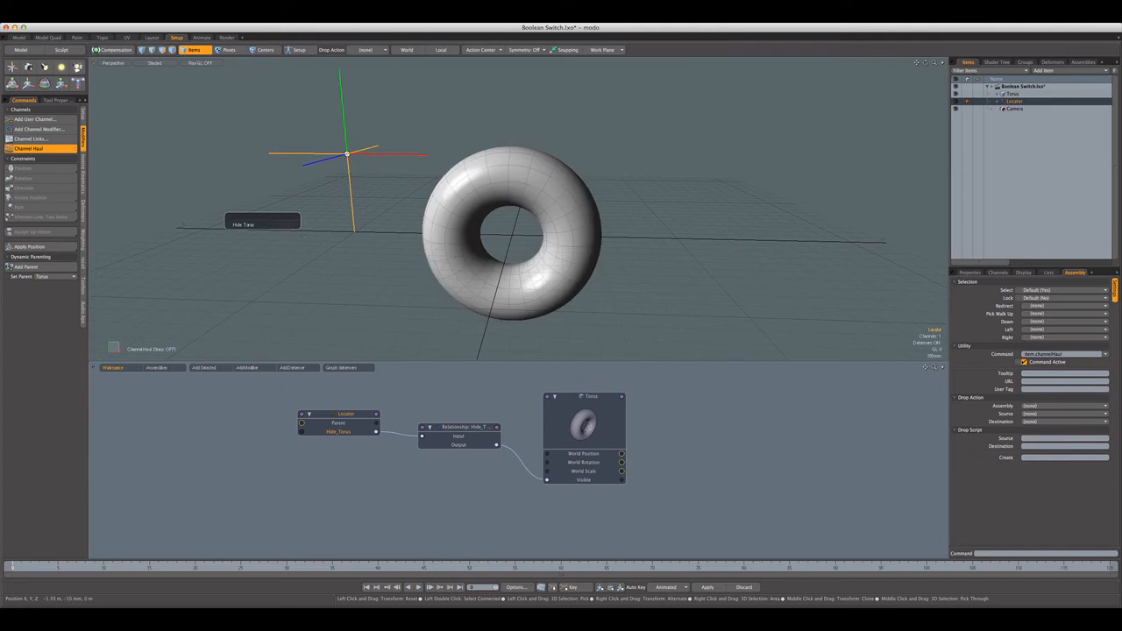
key("space")
Check the Locator's selection command once more by deselecting and reselecting it, and drop Channel Haul
left_click(377, 237)
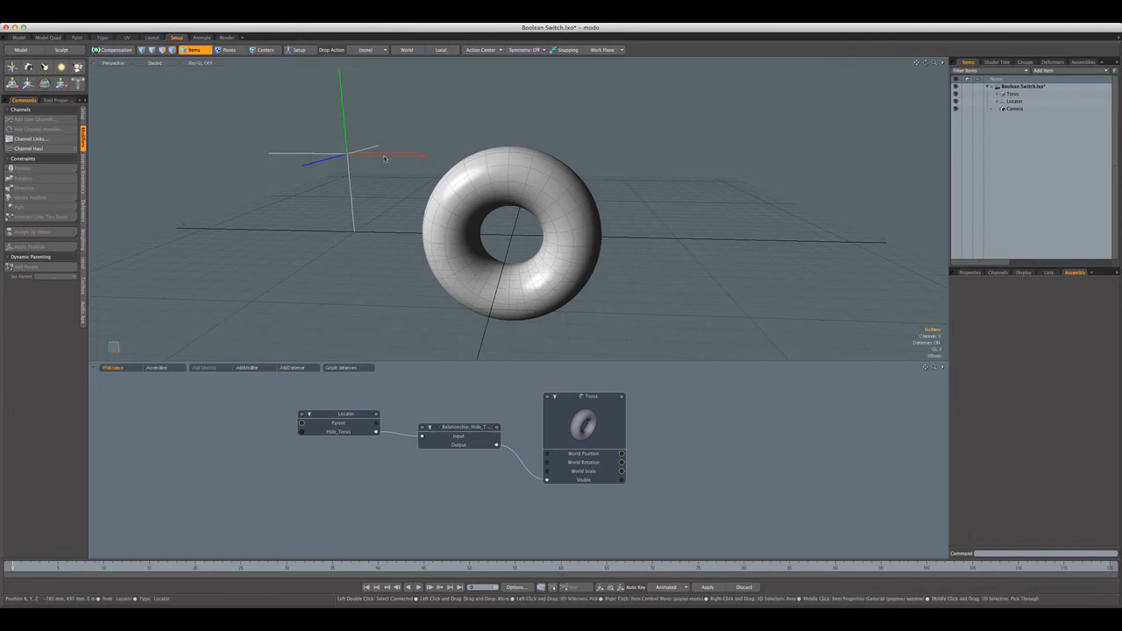
left_click(384, 158)
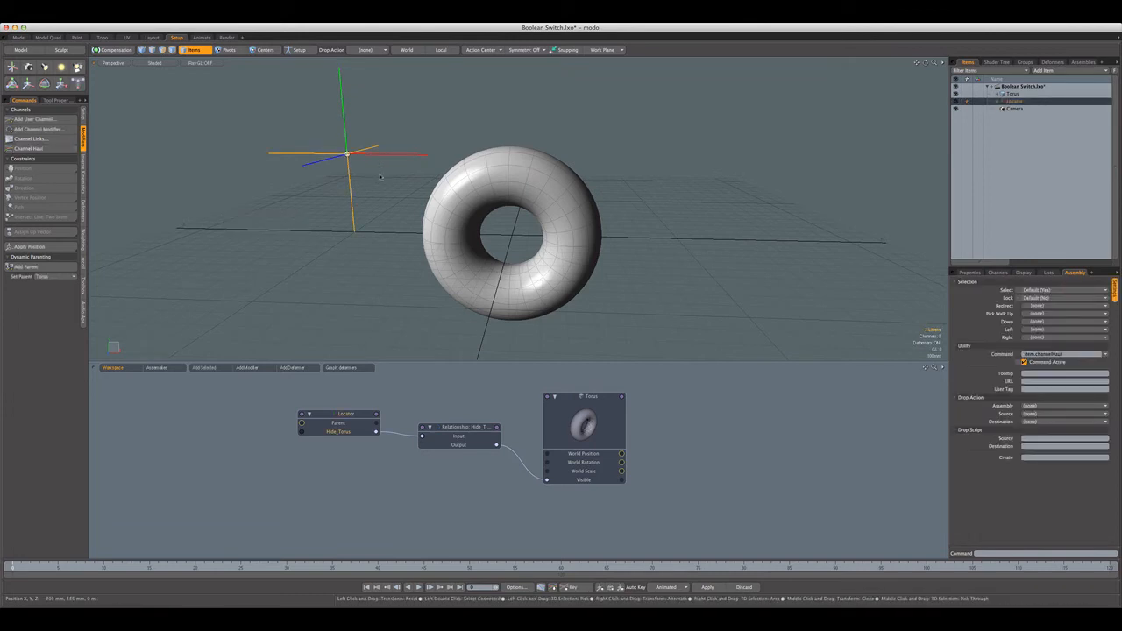
key("space")
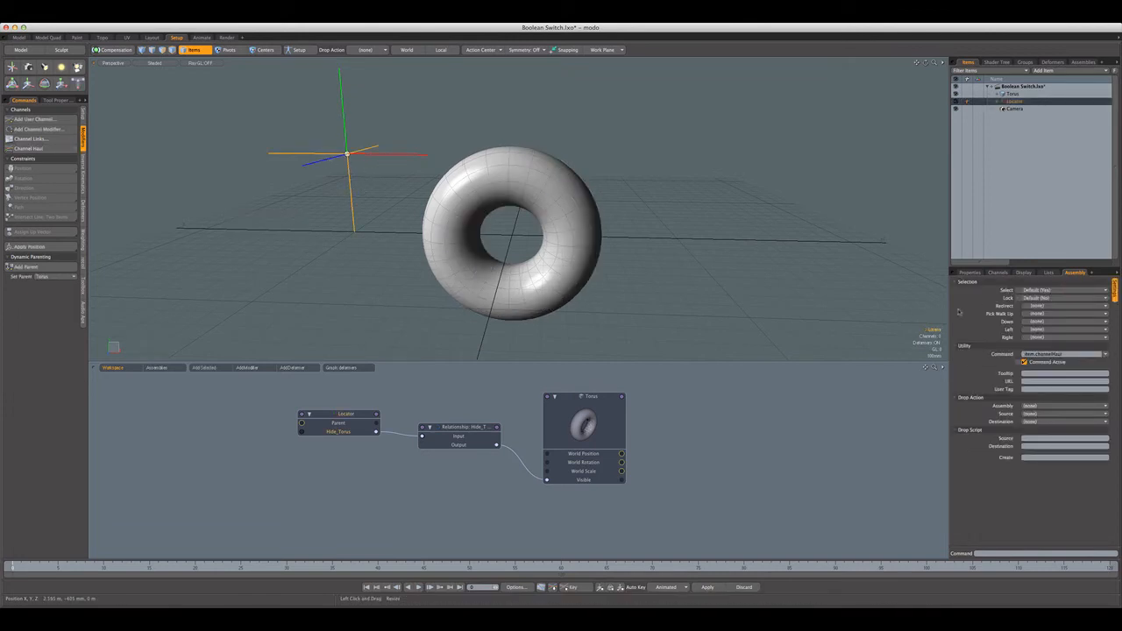
Give the Locator a custom display shape and set its style to Replace
left_click(1022, 273)
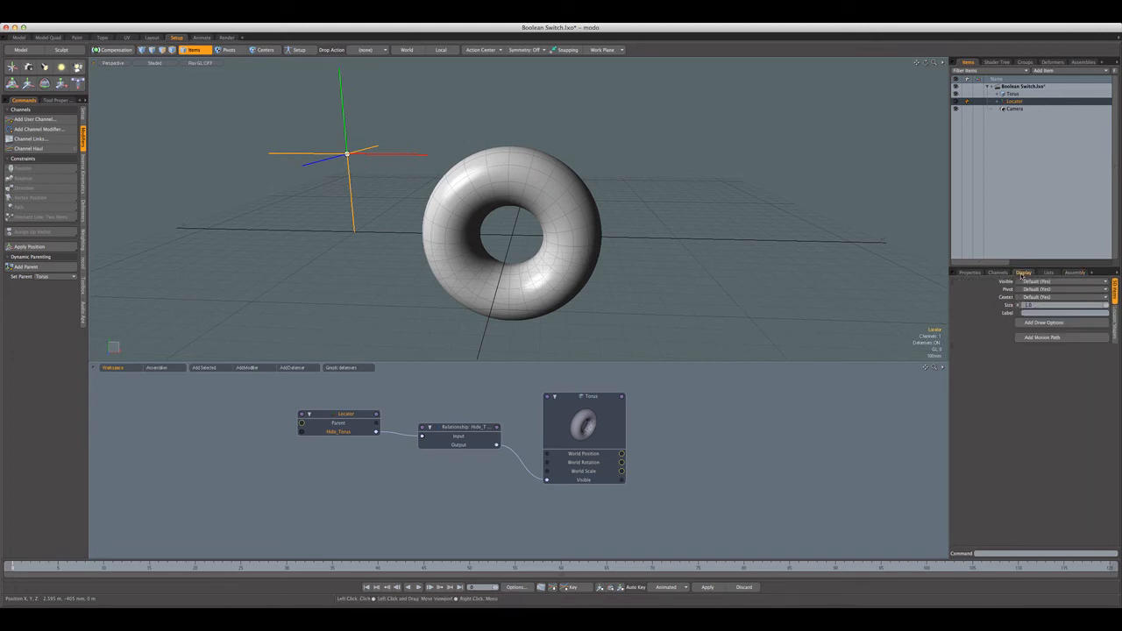
left_click(1112, 331)
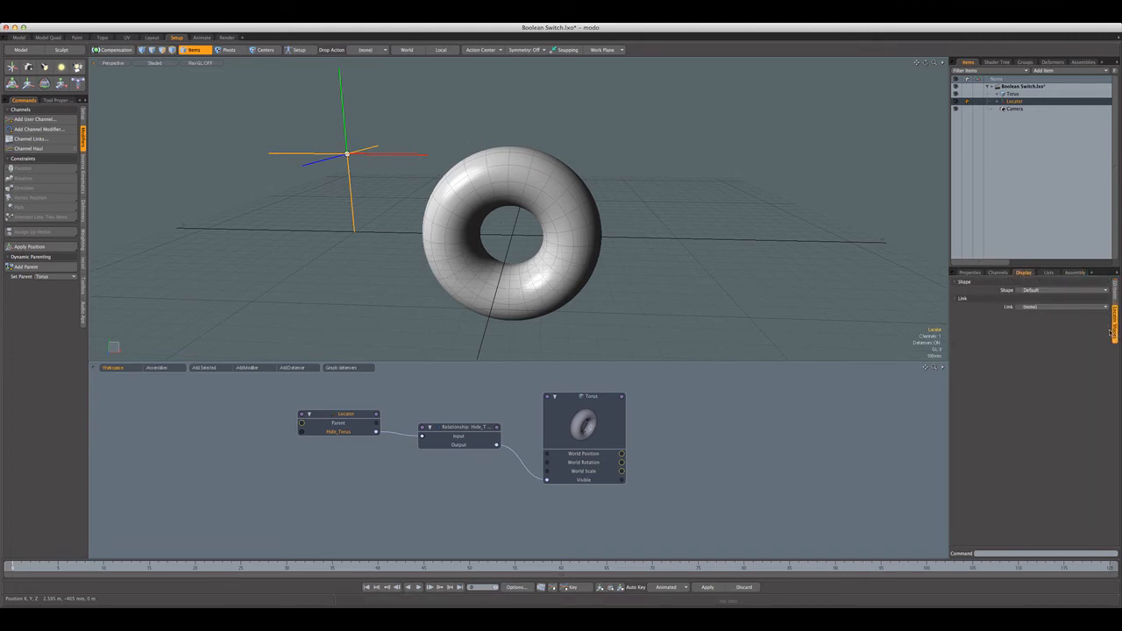
left_click(1037, 290)
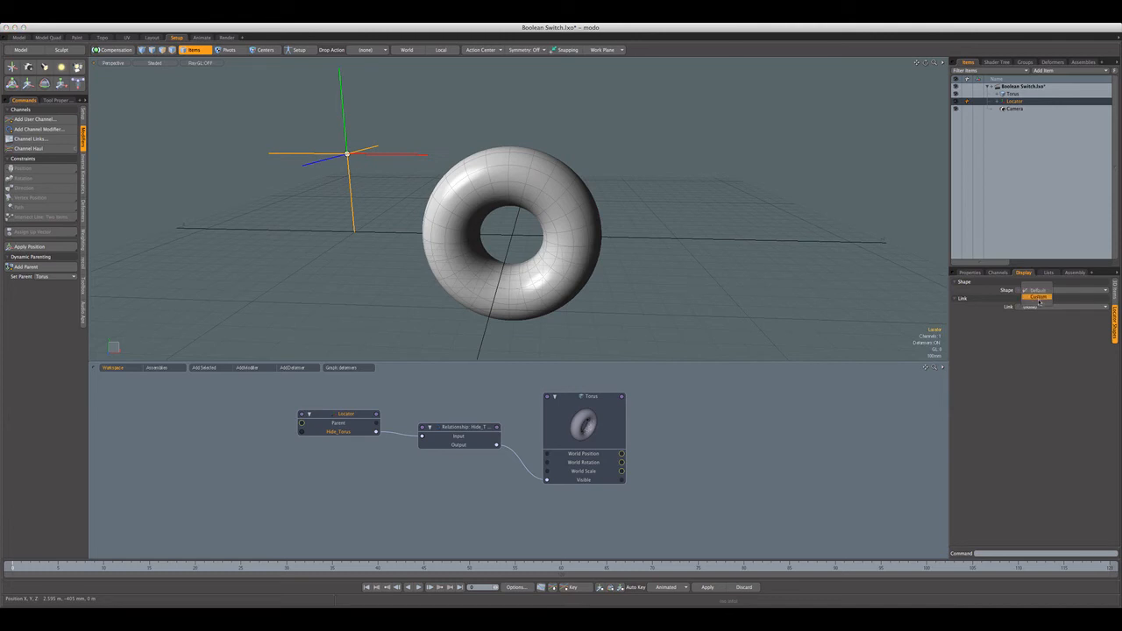
left_click(1038, 298)
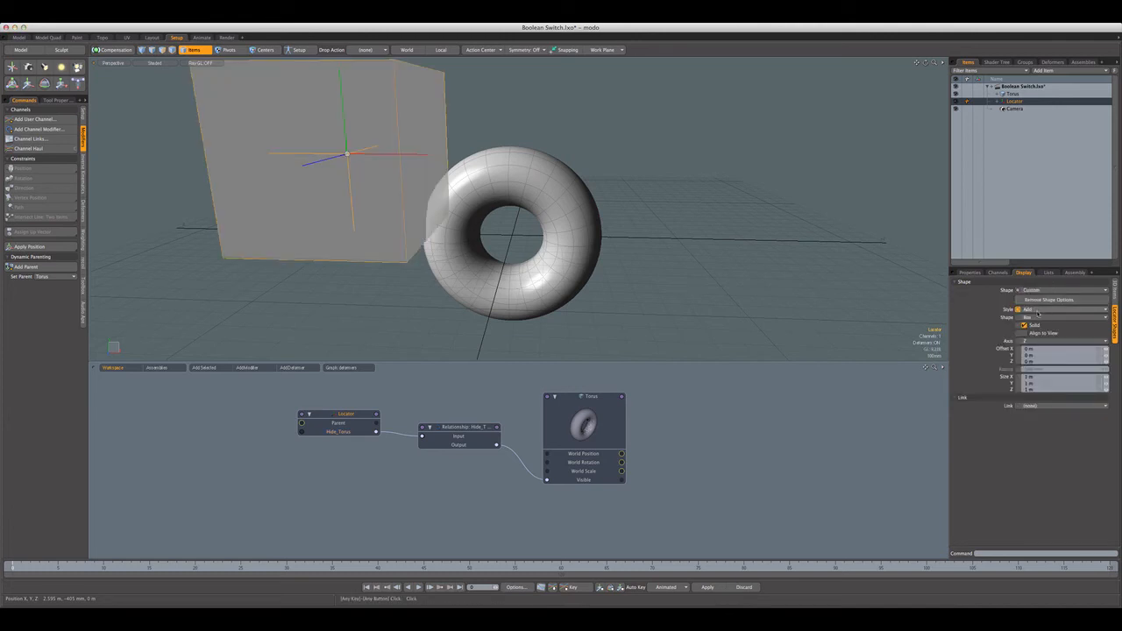
left_click(1039, 310)
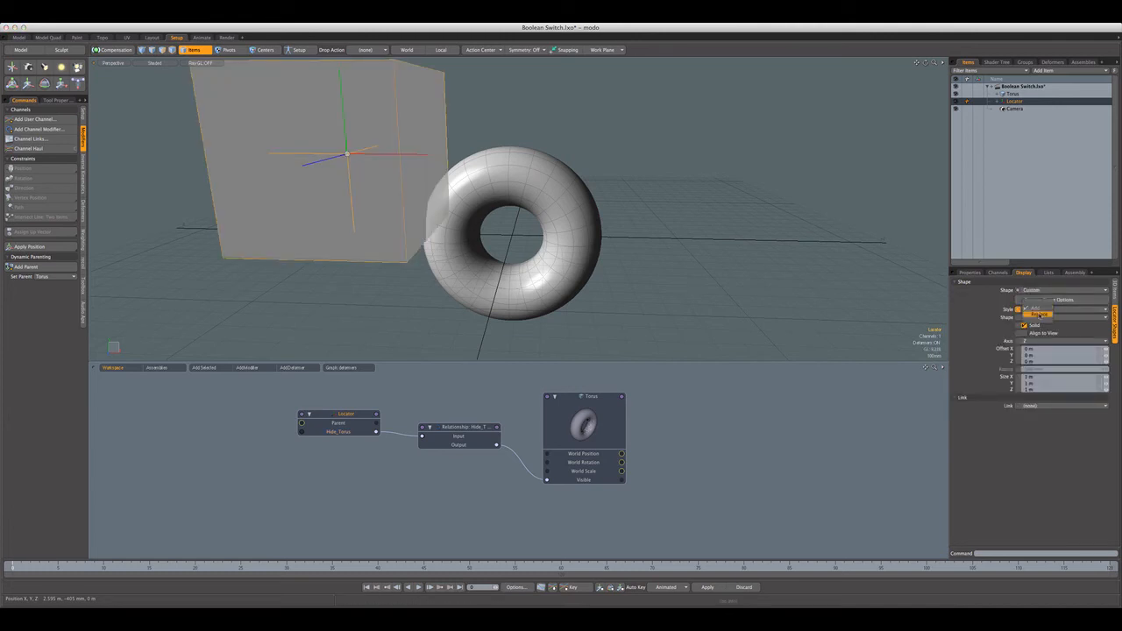
left_click(1040, 315)
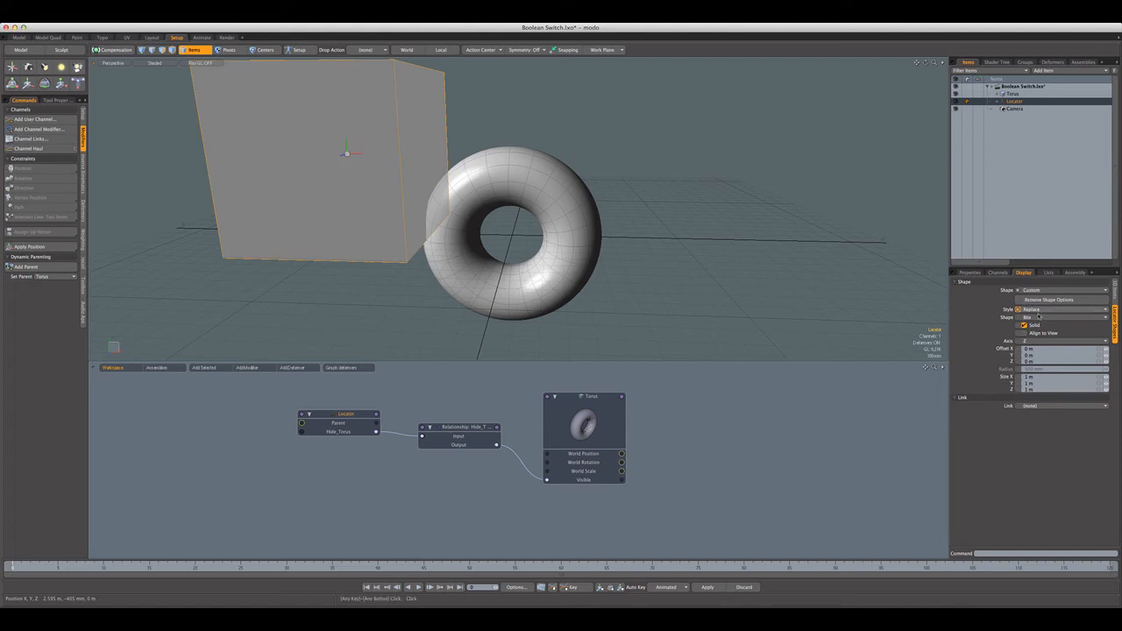
Try a sphere for the Locator's shape, then make it a circle aligned to the view with a radius of about 144 mm
left_click(1042, 316)
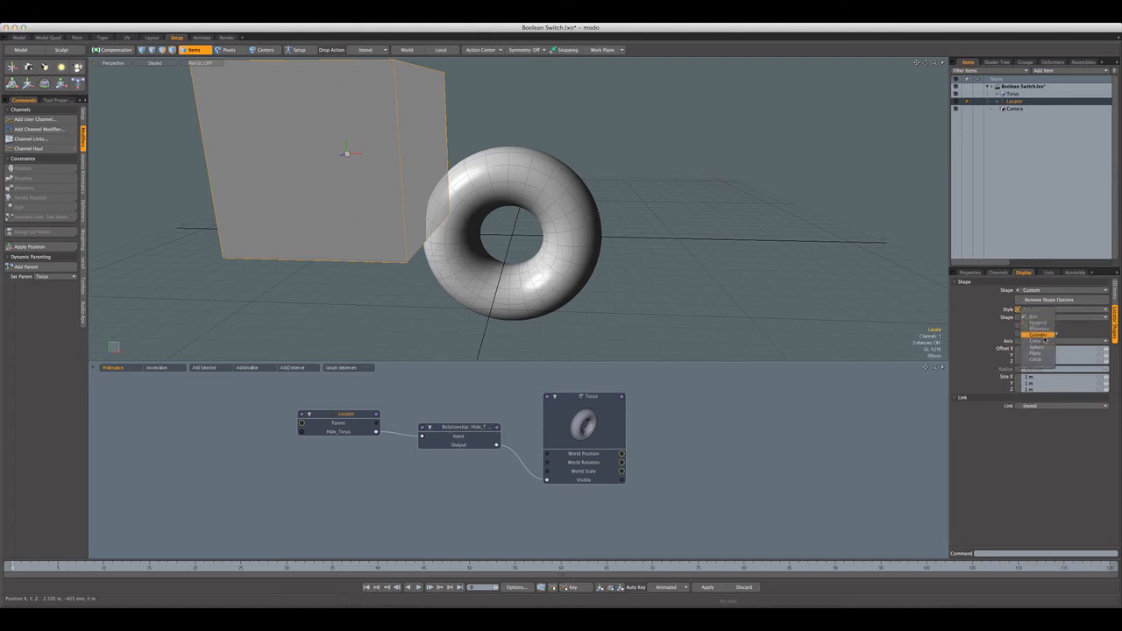
left_click(1036, 347)
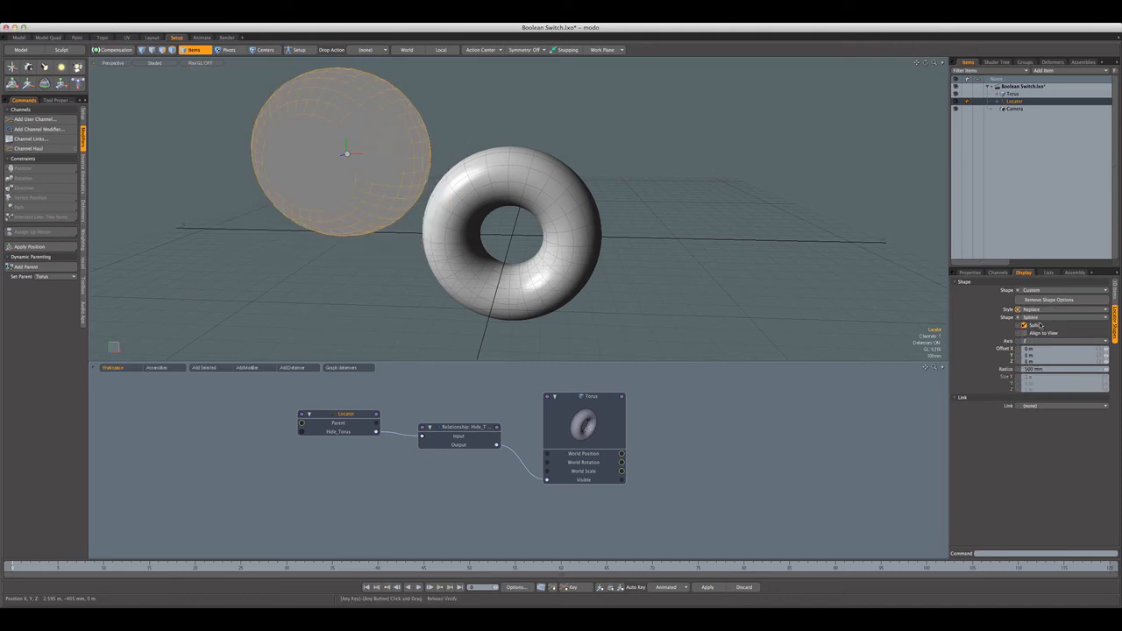
left_click(1039, 320)
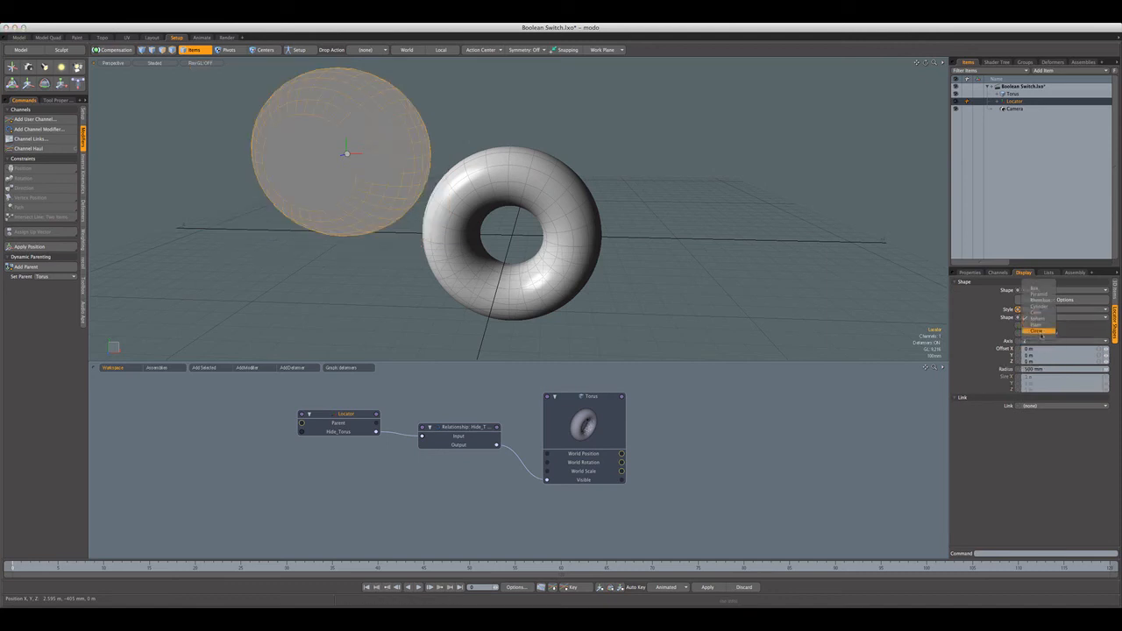
left_click(1039, 331)
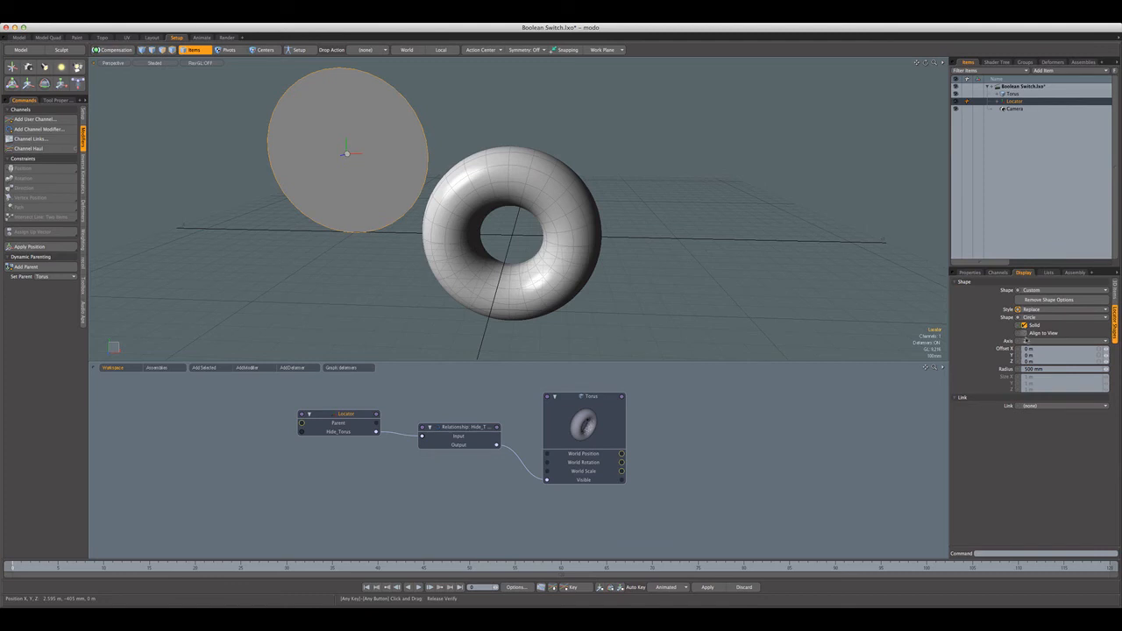
left_click(1024, 334)
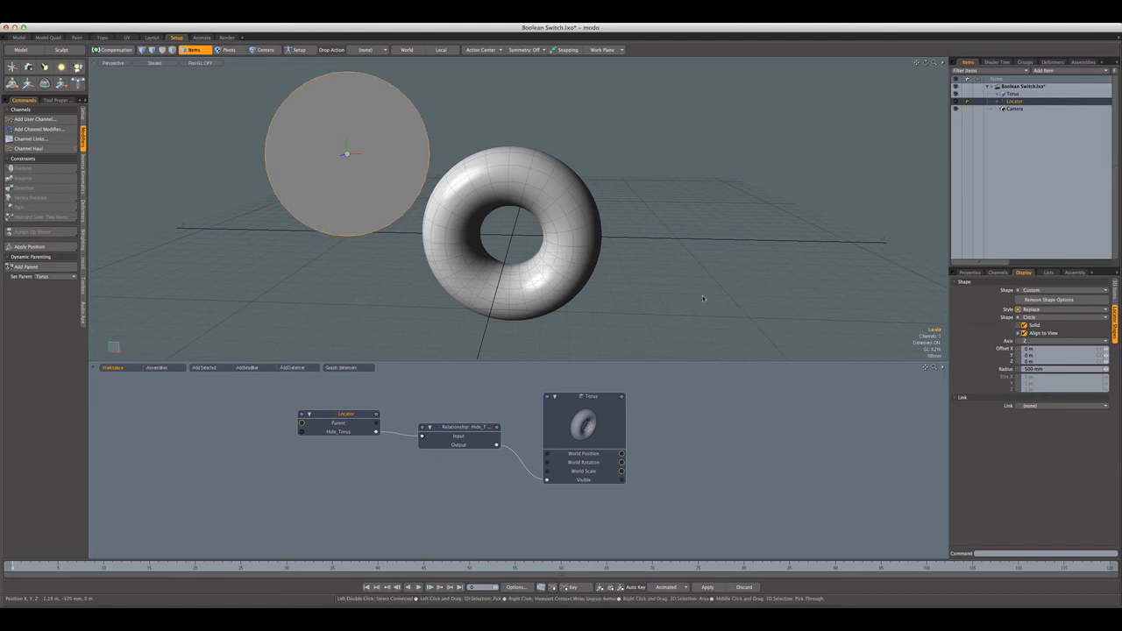
left_click_drag(702, 299, 724, 289, "alt")
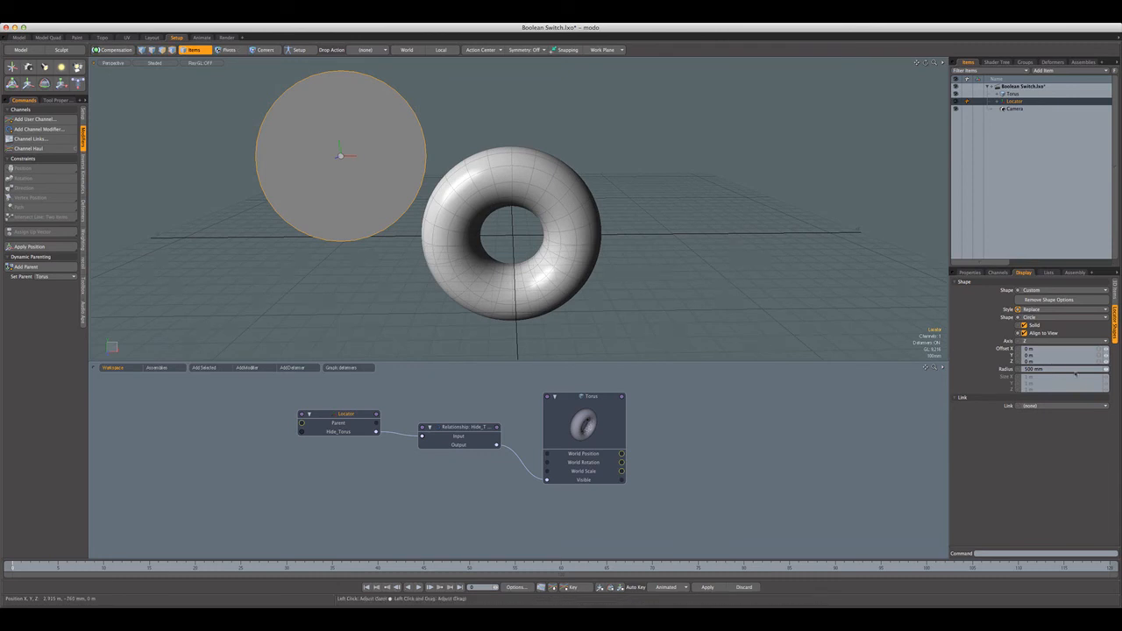
left_click_drag(1106, 369, 1046, 369)
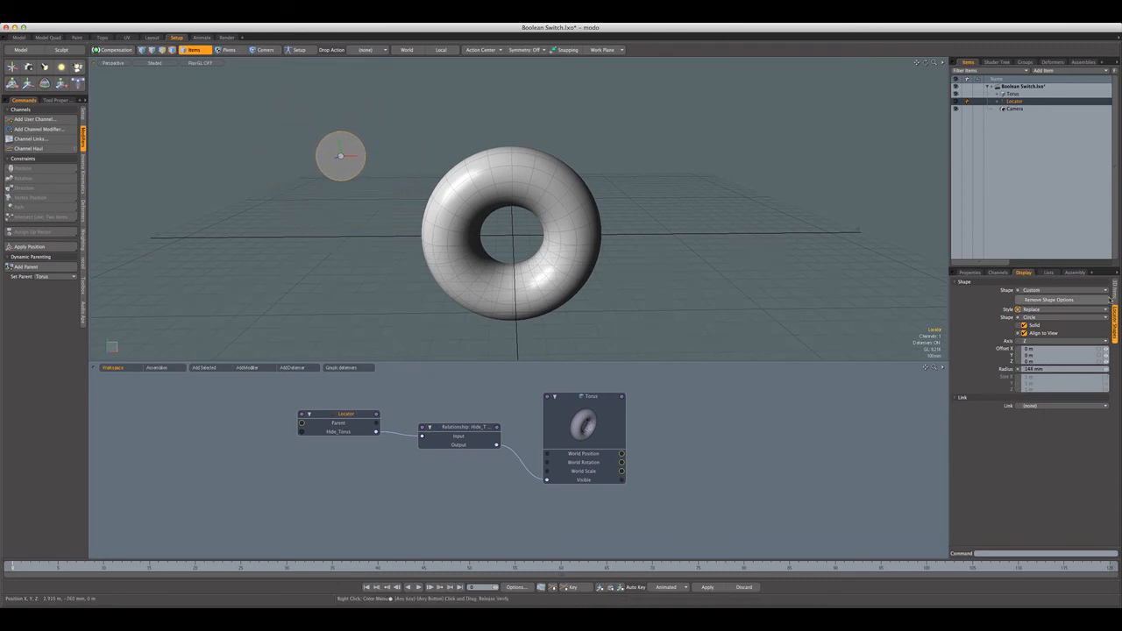
Label the Locator "Hide Torus" and add draw options with a User wireframe in black
left_click(1117, 295)
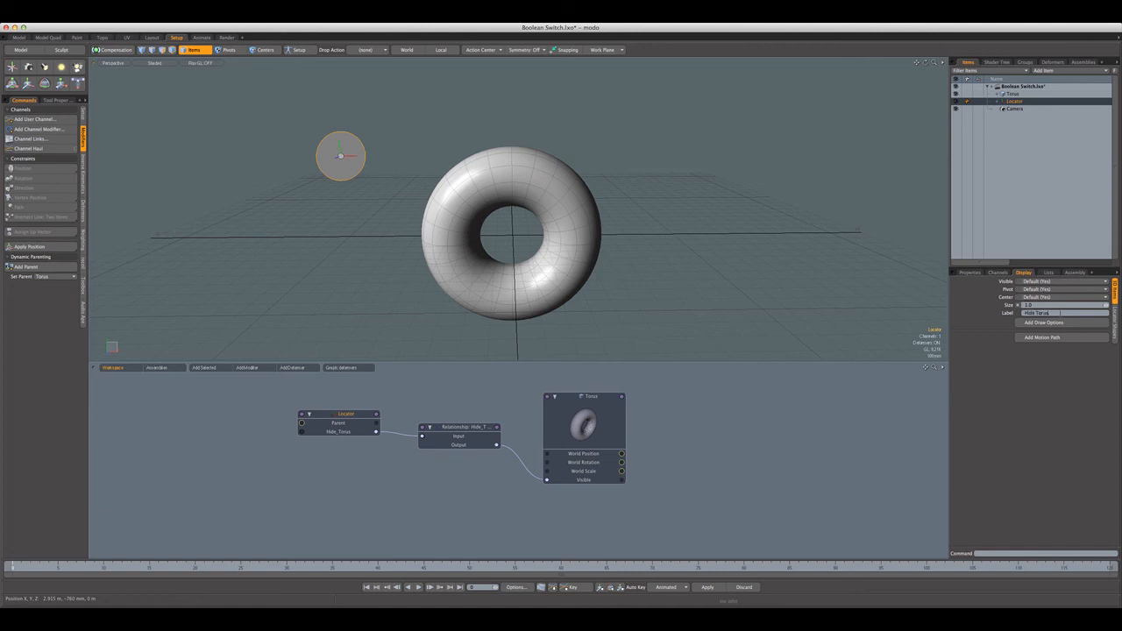
left_click(1045, 322)
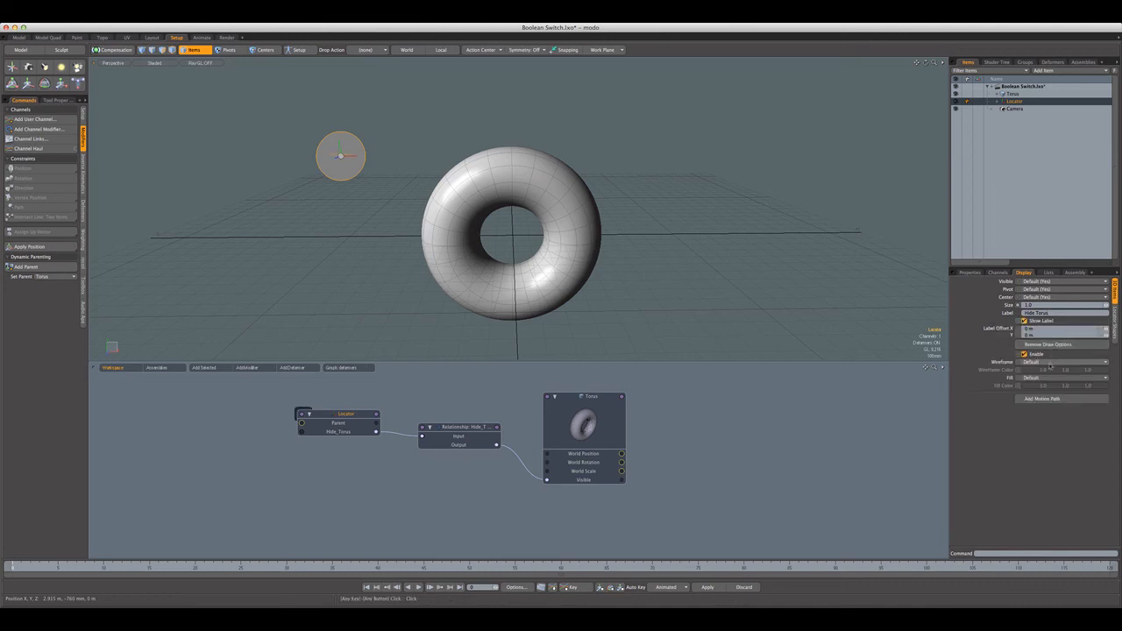
left_click(1050, 362)
left_click(1049, 372)
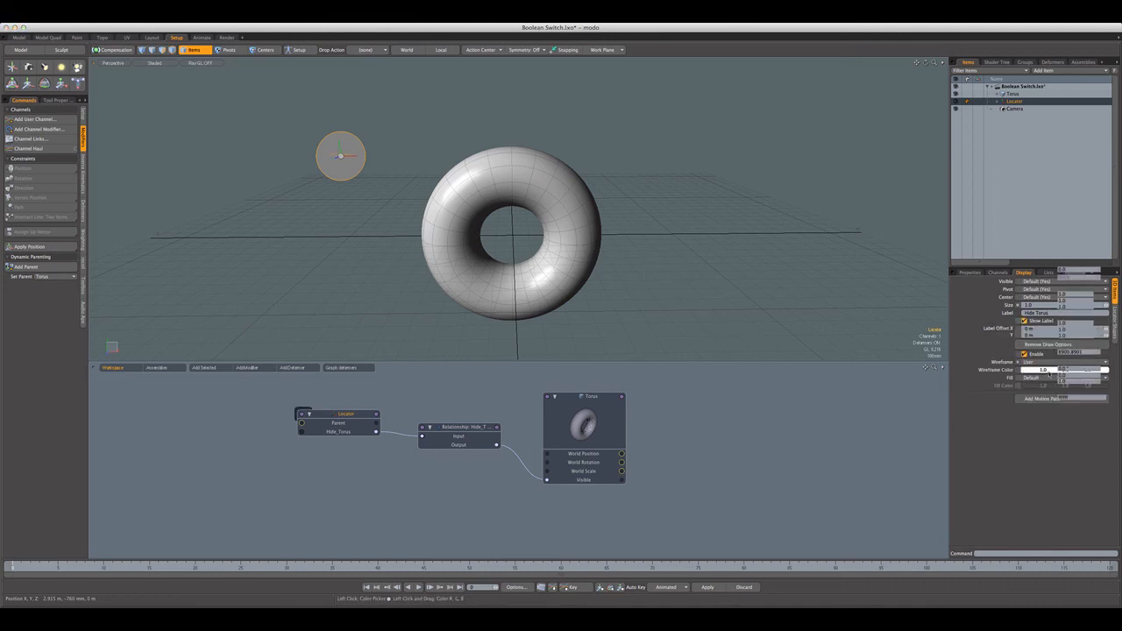
left_click(1049, 375)
left_click(911, 419)
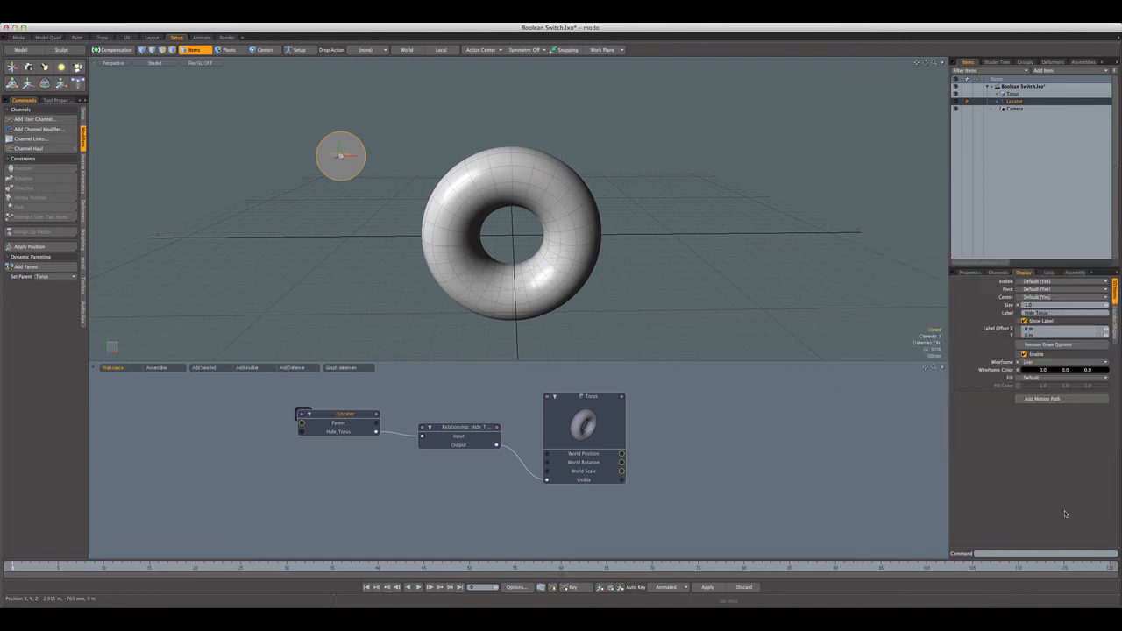
Set the Locator's fill to User and colour it with the blue swatch
left_click(1041, 378)
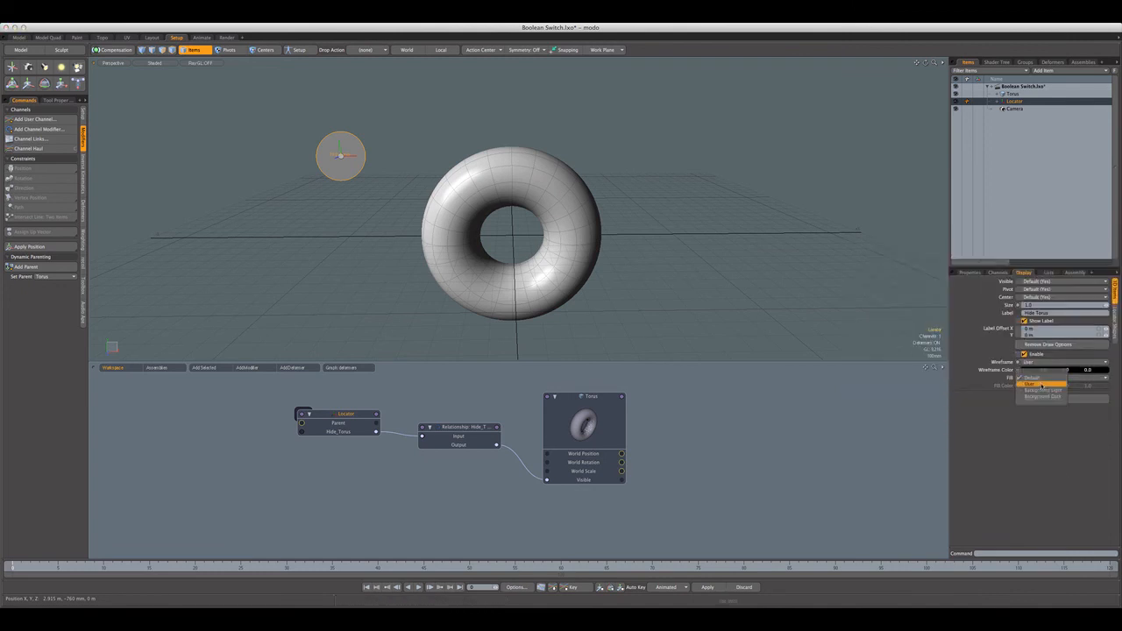
left_click(1043, 385)
left_click(1042, 385)
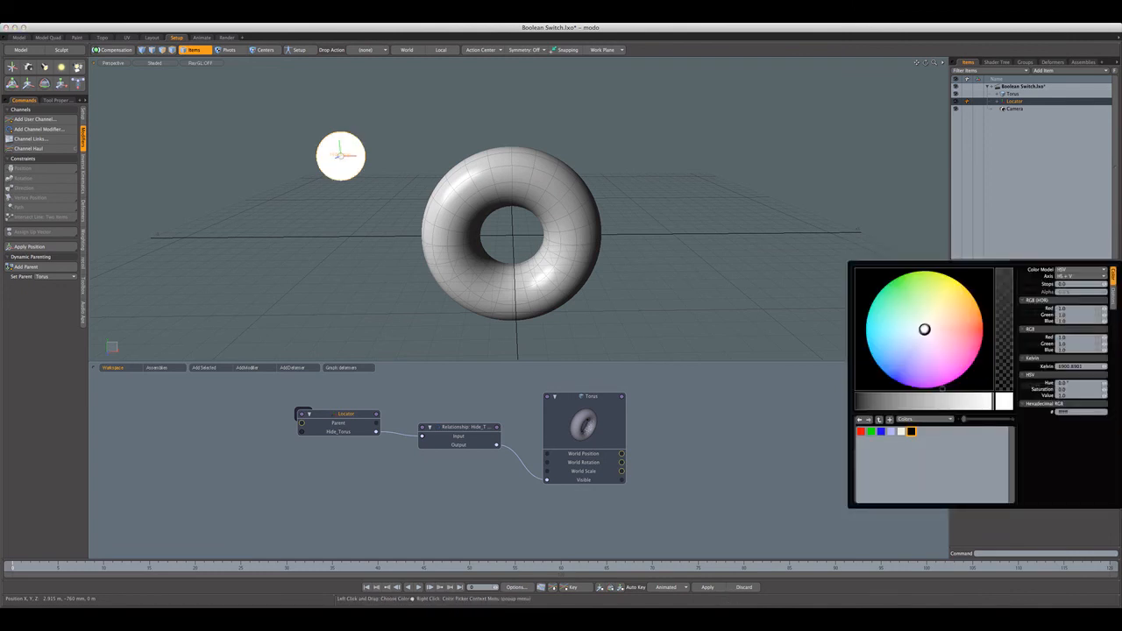
left_click(882, 432)
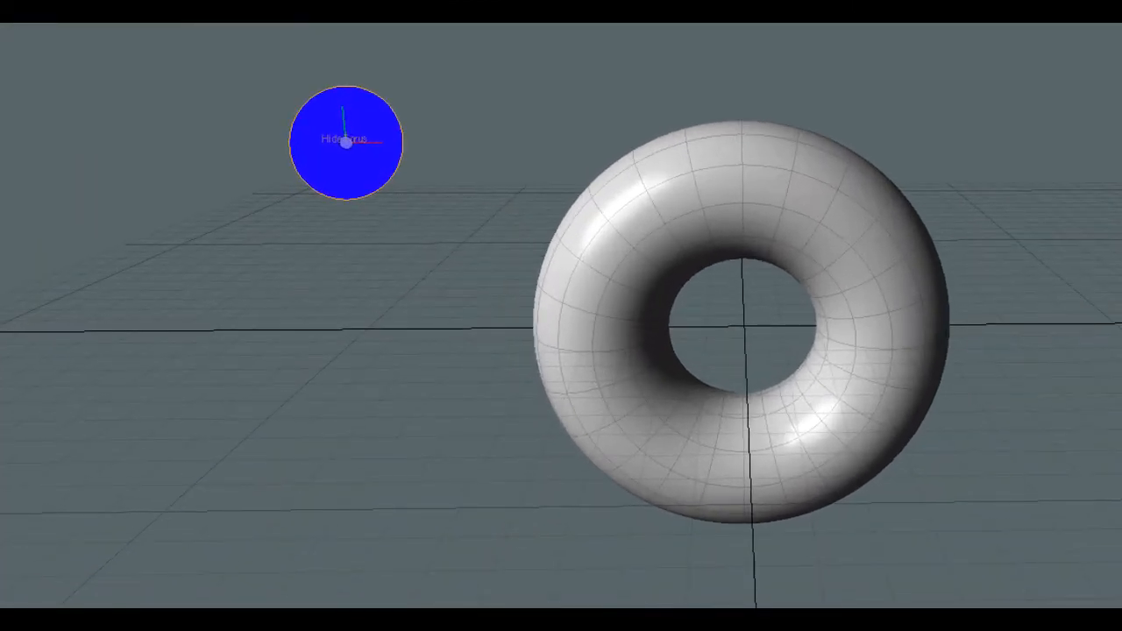
Deselect and reselect the blue Hide Torus circle in the viewport, and toggle Hide Torus repeatedly to test the finished switch
key("Escape")
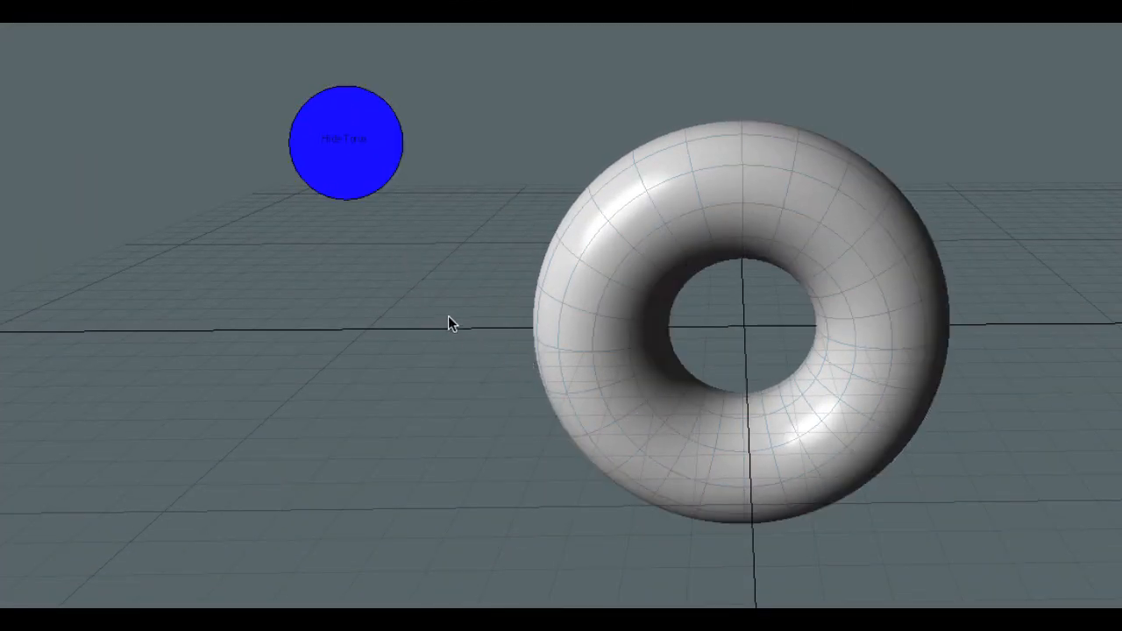
mouse_move(448, 315)
left_mouse_down("alt")
mouse_move(366, 270)
mouse_move(539, 327)
mouse_move(417, 306)
mouse_move(436, 310)
left_mouse_up("alt")
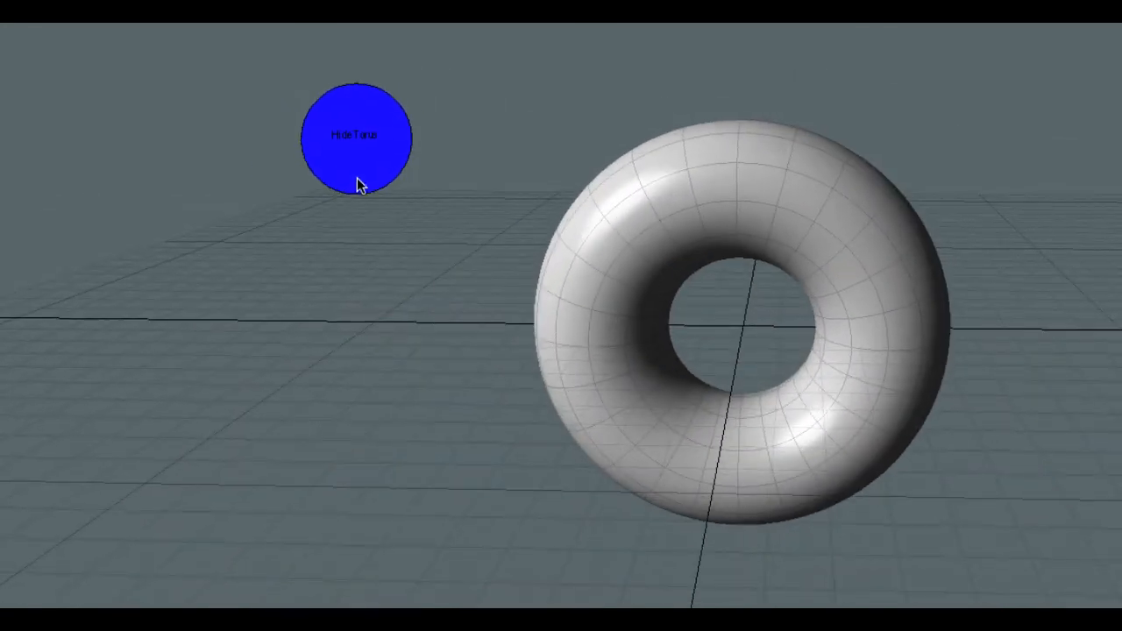
left_click(349, 169)
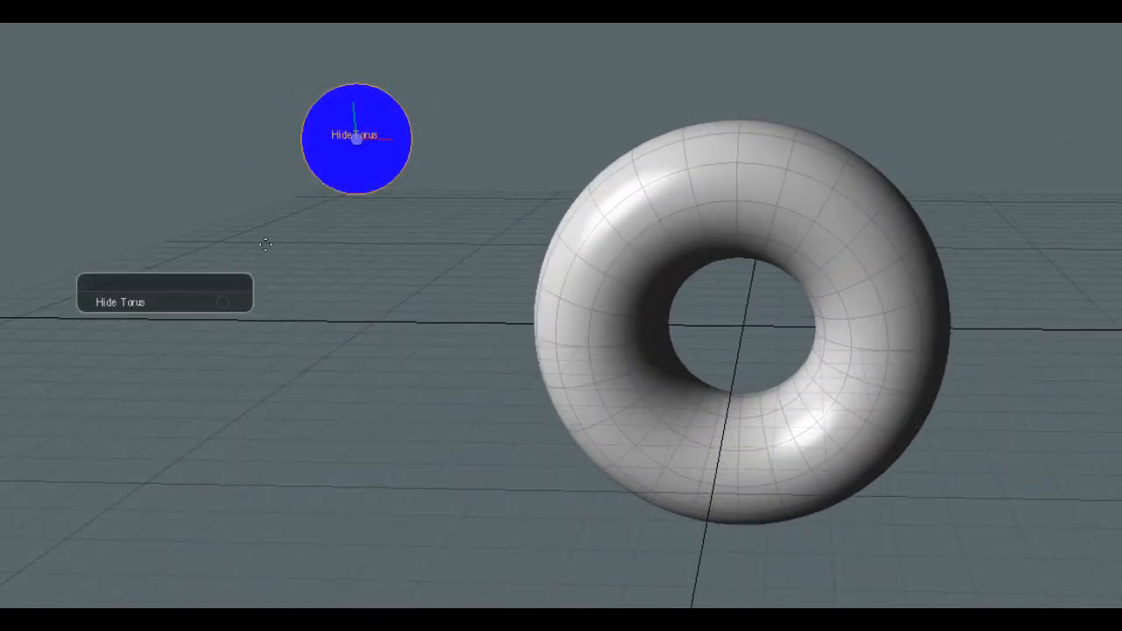
left_click(222, 304)
left_click(222, 304)
left_click(222, 304)
left_click(221, 305)
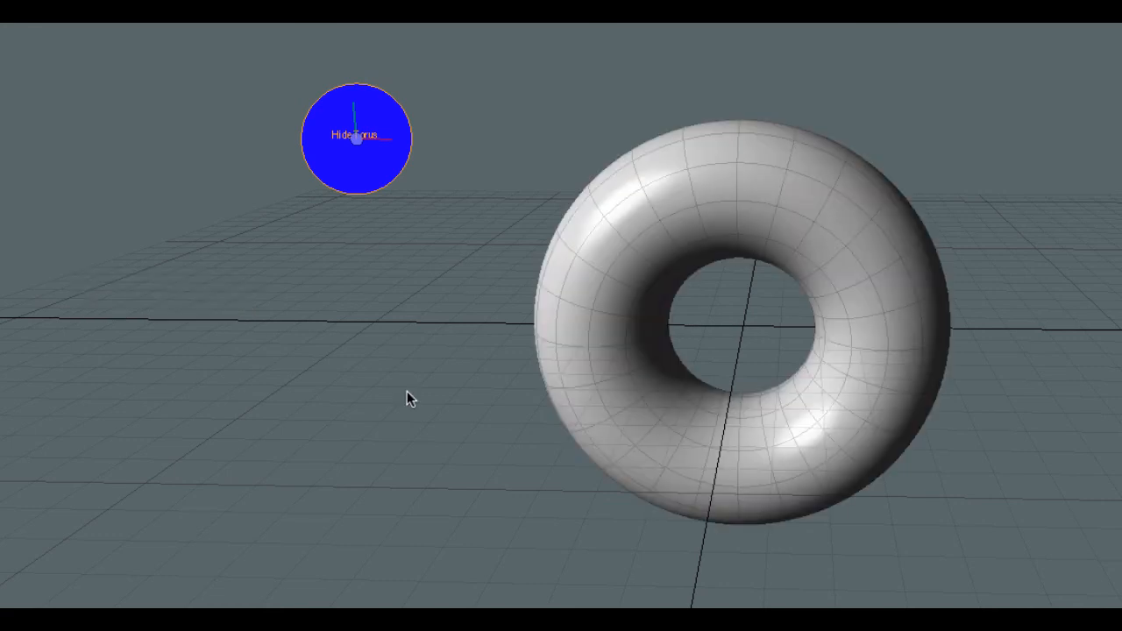